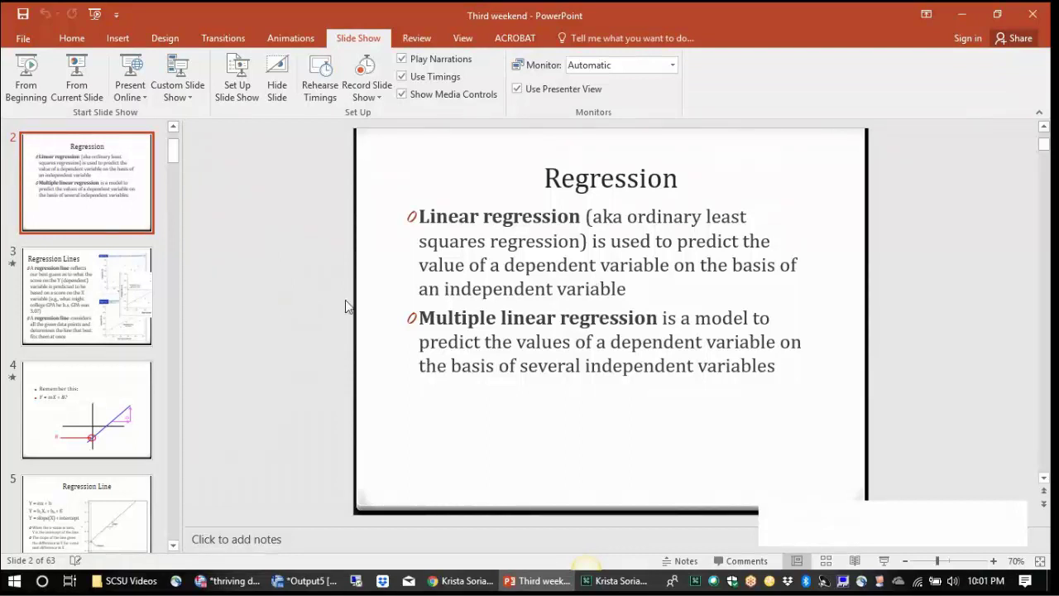
Step: Step through the Regression Lines, Y = mX + B and Regression Line slides, briefly highlighting b1
{"action": "left_click", "coordinate": [66, 283]}
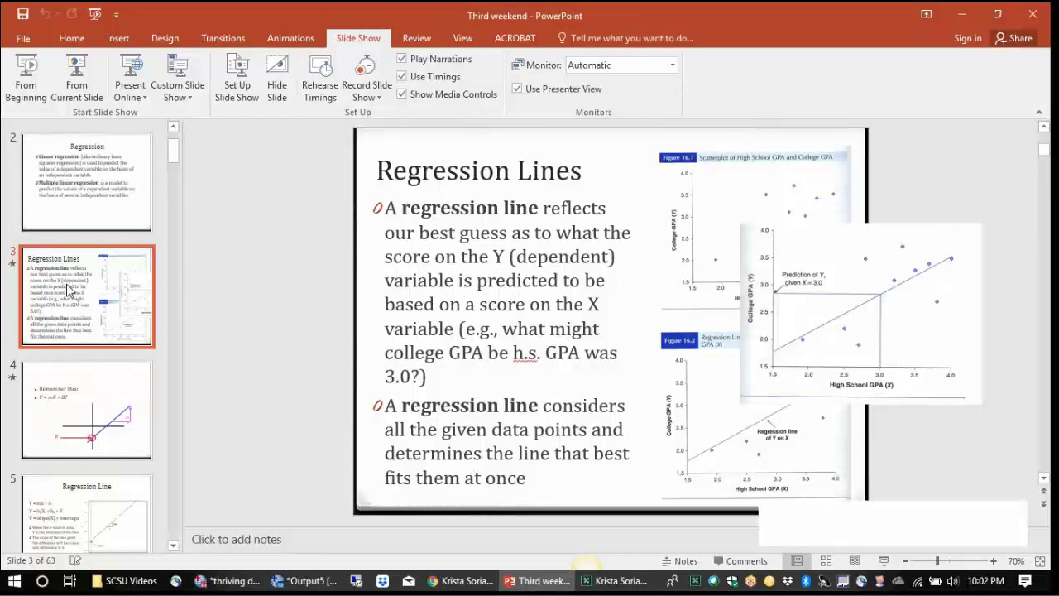
{"action": "left_click", "coordinate": [69, 394]}
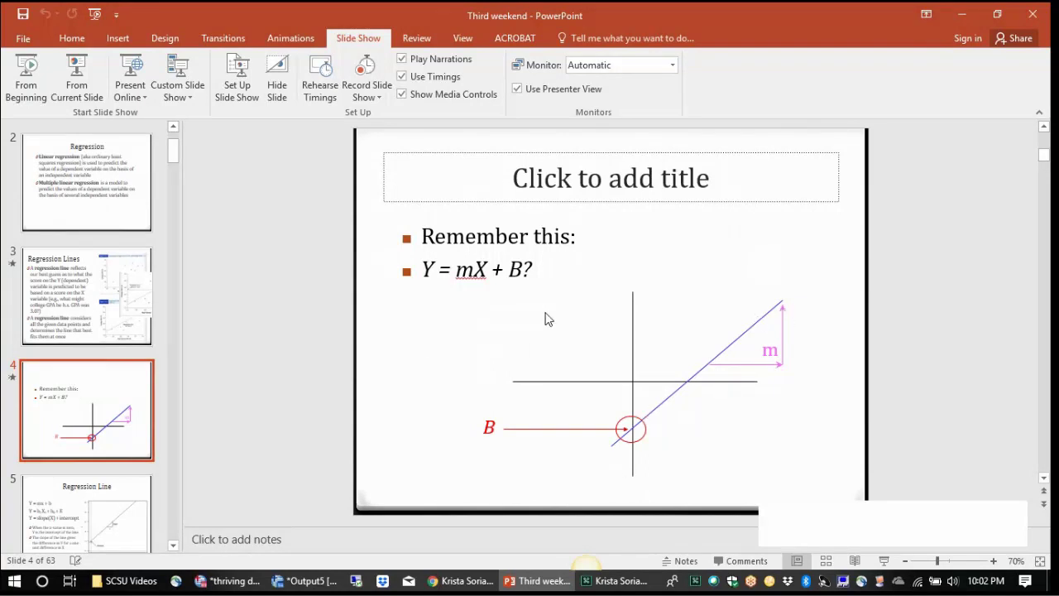
{"action": "left_click", "coordinate": [103, 518]}
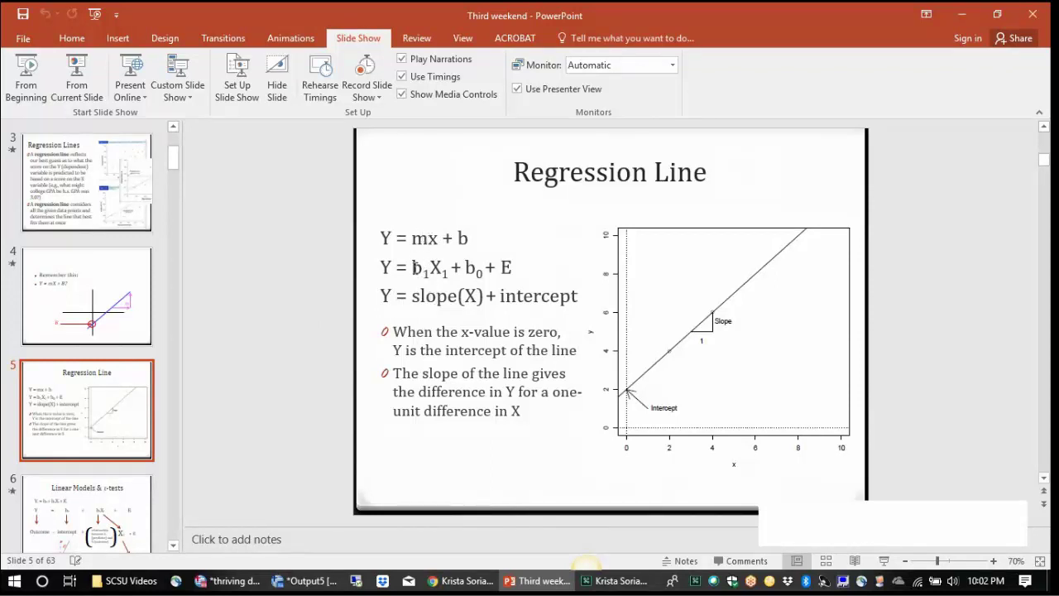
{"action": "left_click_drag", "start_coordinate": [412, 267], "coordinate": [433, 271]}
{"action": "left_click", "coordinate": [433, 272]}
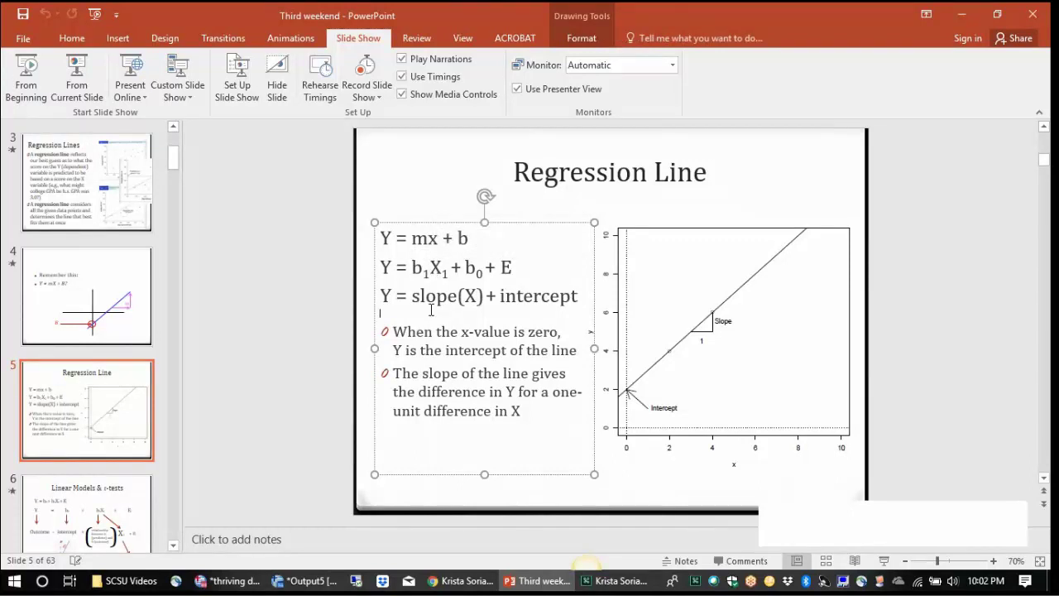
Step: Advance past the Linear Models & t-tests slides to Multiple Regression and highlight Y
{"action": "left_click", "coordinate": [105, 508]}
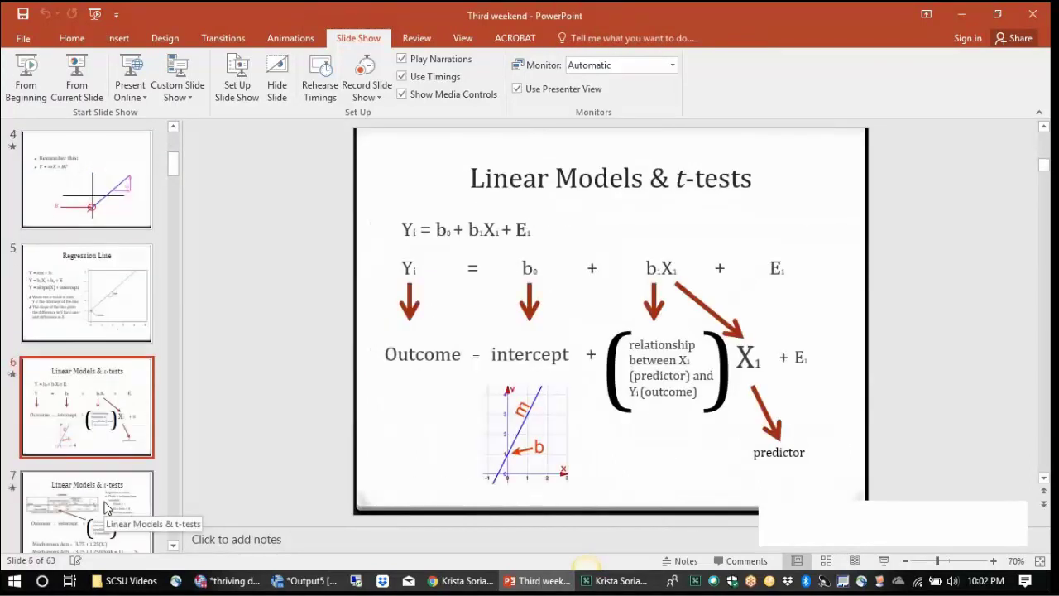
{"action": "left_click", "coordinate": [105, 507]}
{"action": "left_click", "coordinate": [106, 508]}
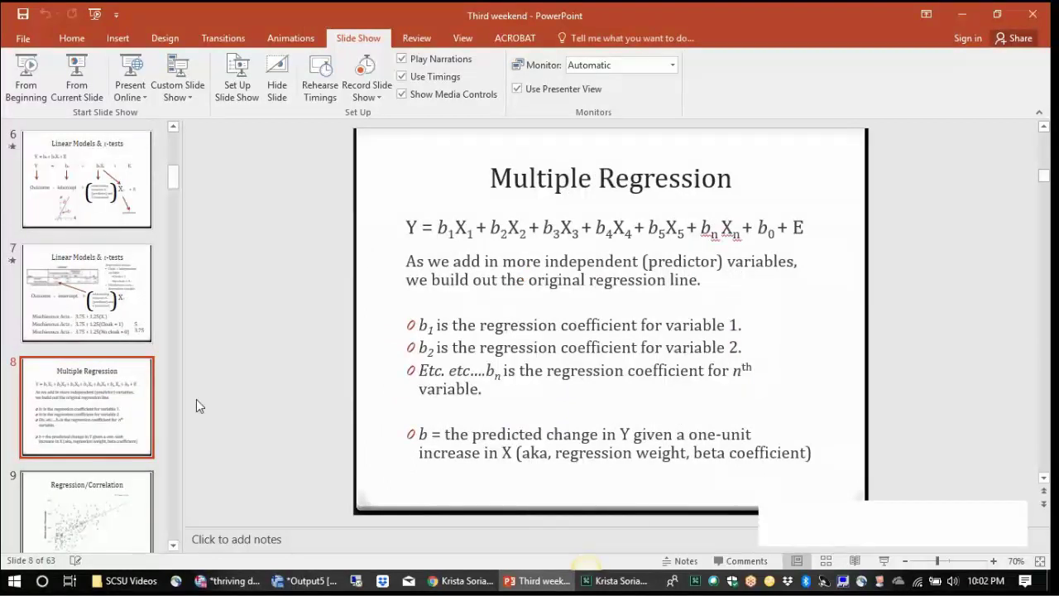
{"action": "double_click", "coordinate": [414, 226]}
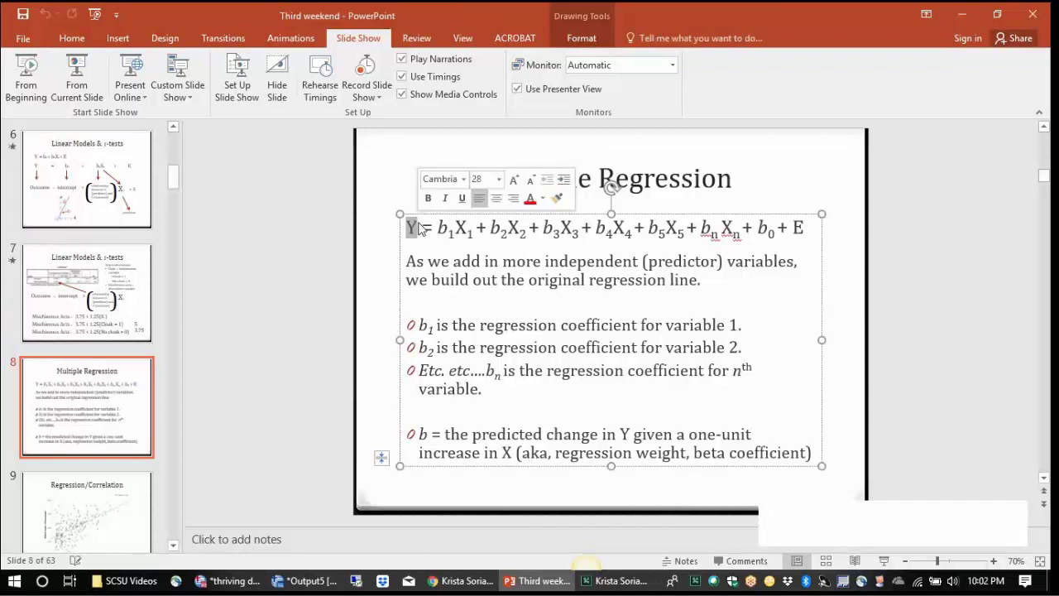
Step: Highlight the b1 and X1 terms of the multiple regression equation in turn
{"action": "left_click", "coordinate": [439, 227]}
{"action": "left_click_drag", "start_coordinate": [441, 226], "coordinate": [770, 237]}
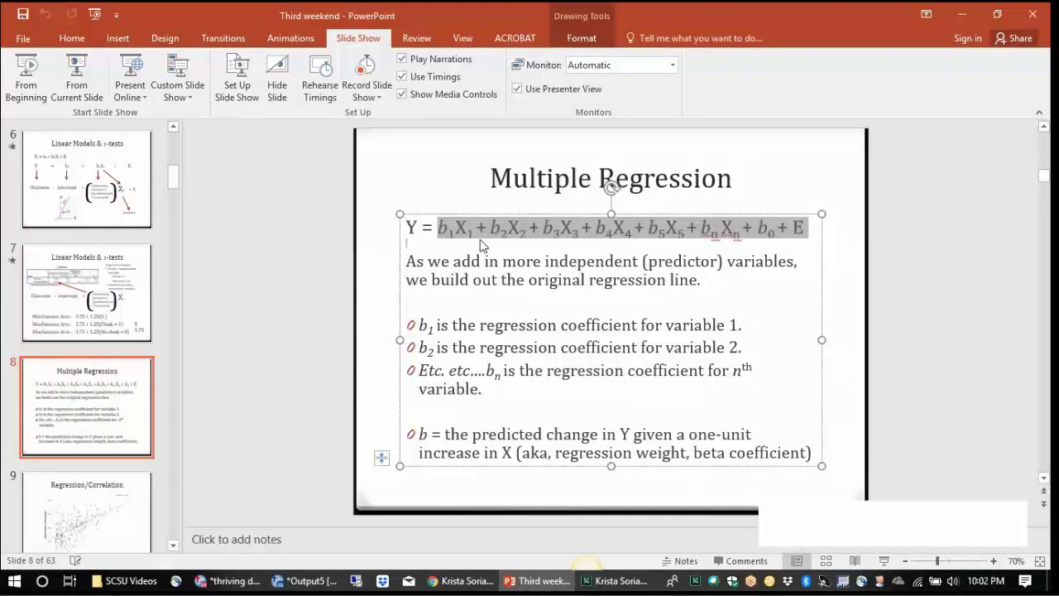
{"action": "left_click", "coordinate": [449, 229]}
{"action": "left_click_drag", "start_coordinate": [438, 228], "coordinate": [454, 230]}
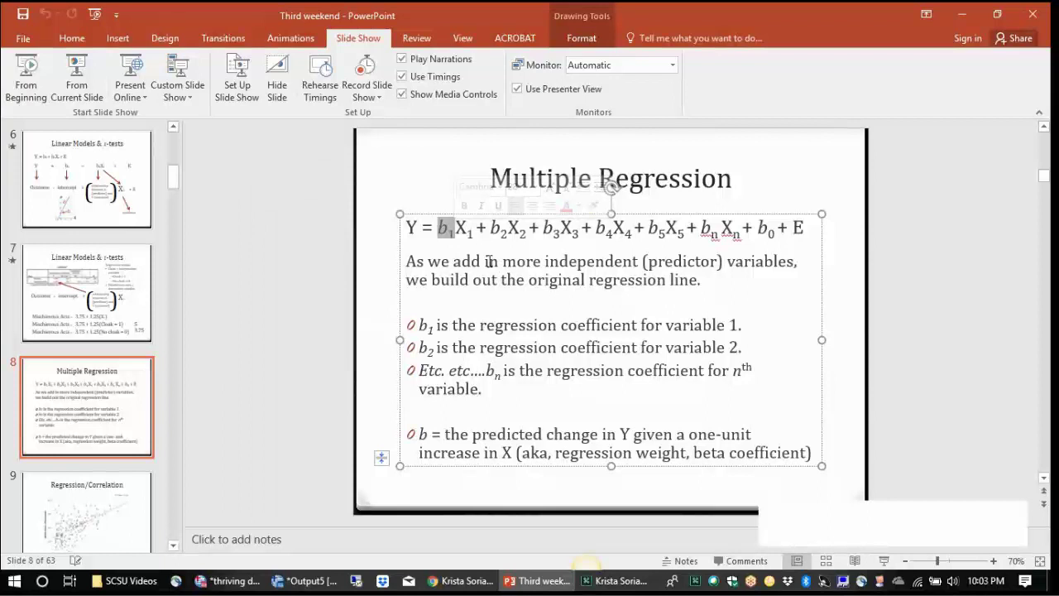
{"action": "left_click", "coordinate": [485, 261]}
{"action": "left_click_drag", "start_coordinate": [453, 230], "coordinate": [476, 230]}
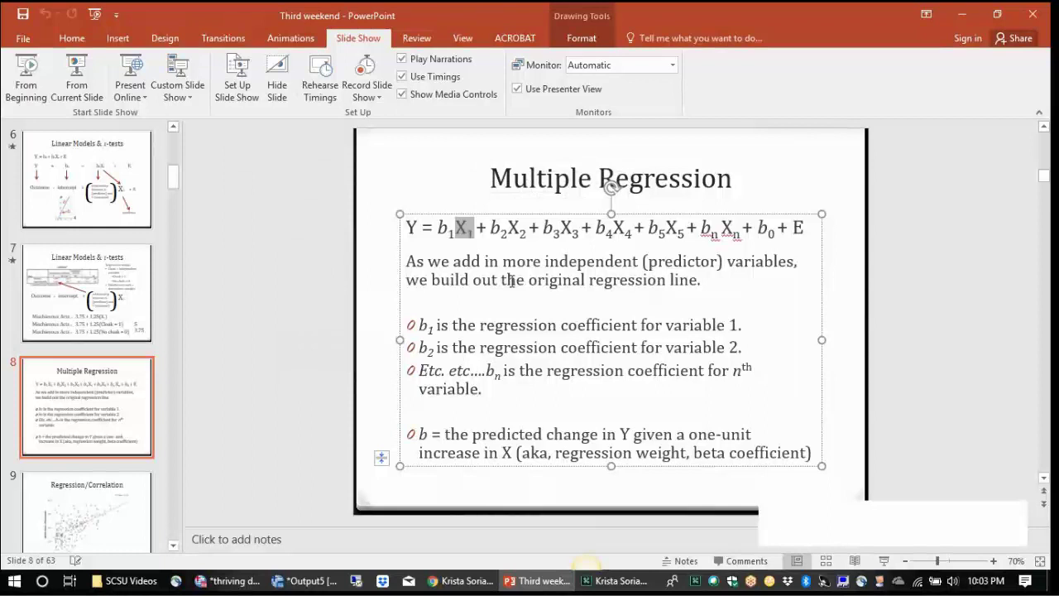
{"action": "left_click", "coordinate": [498, 262]}
{"action": "left_click_drag", "start_coordinate": [431, 226], "coordinate": [524, 228]}
{"action": "left_click", "coordinate": [416, 227]}
Step: Highlight the outcome Y, then move through Regression/Correlation to Multiple Linear Regression
{"action": "double_click", "coordinate": [411, 226]}
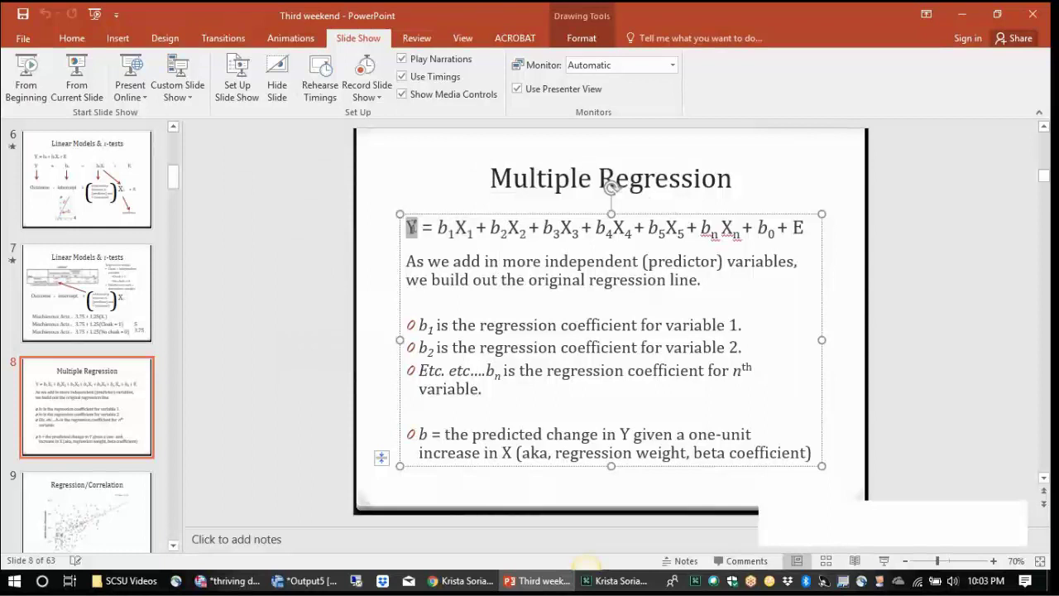
{"action": "left_click", "coordinate": [475, 303]}
{"action": "left_click", "coordinate": [120, 503]}
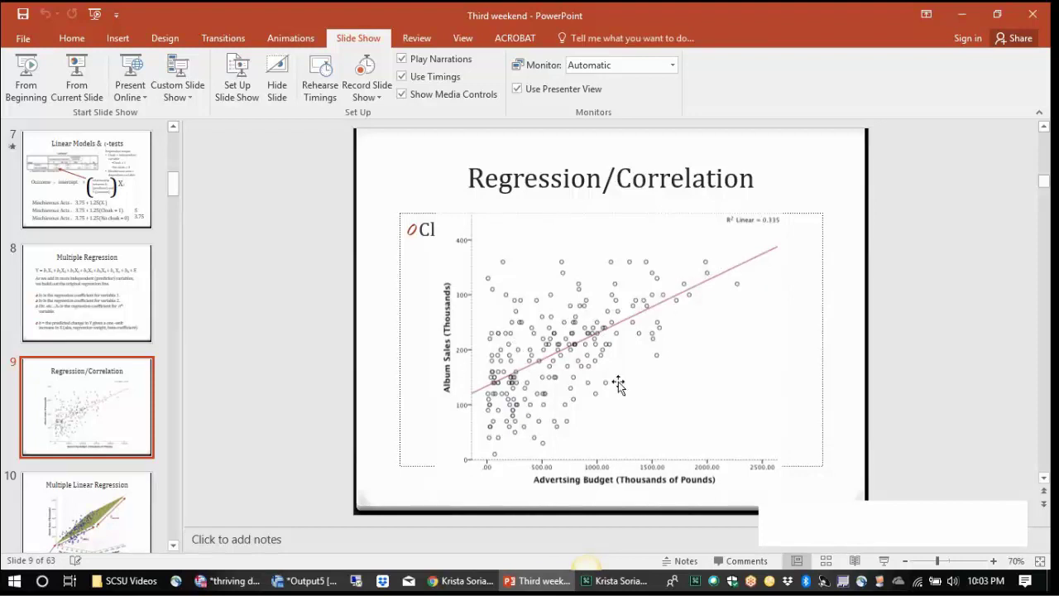
{"action": "left_click", "coordinate": [97, 513]}
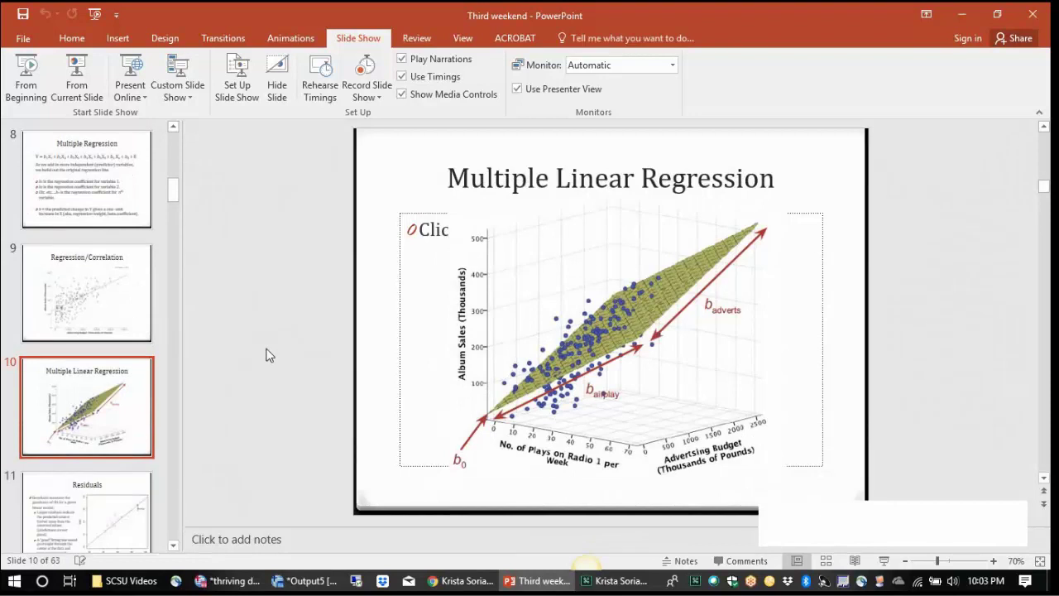
Step: Revisit the Regression/Correlation scatterplot and 3D regression slides, then go to the Residuals slide
{"action": "left_click", "coordinate": [107, 301]}
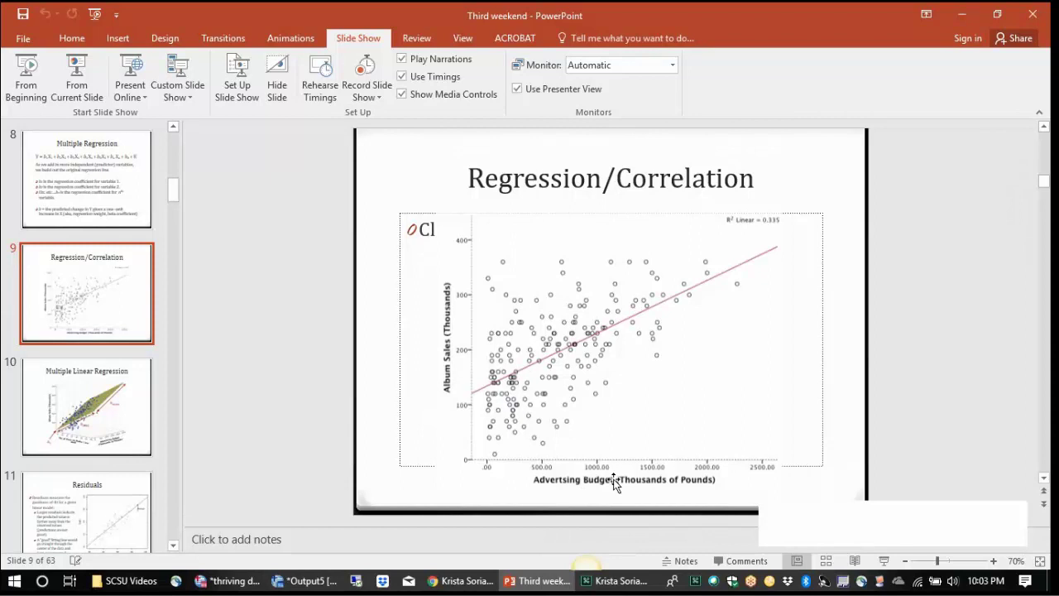
{"action": "left_click", "coordinate": [98, 430]}
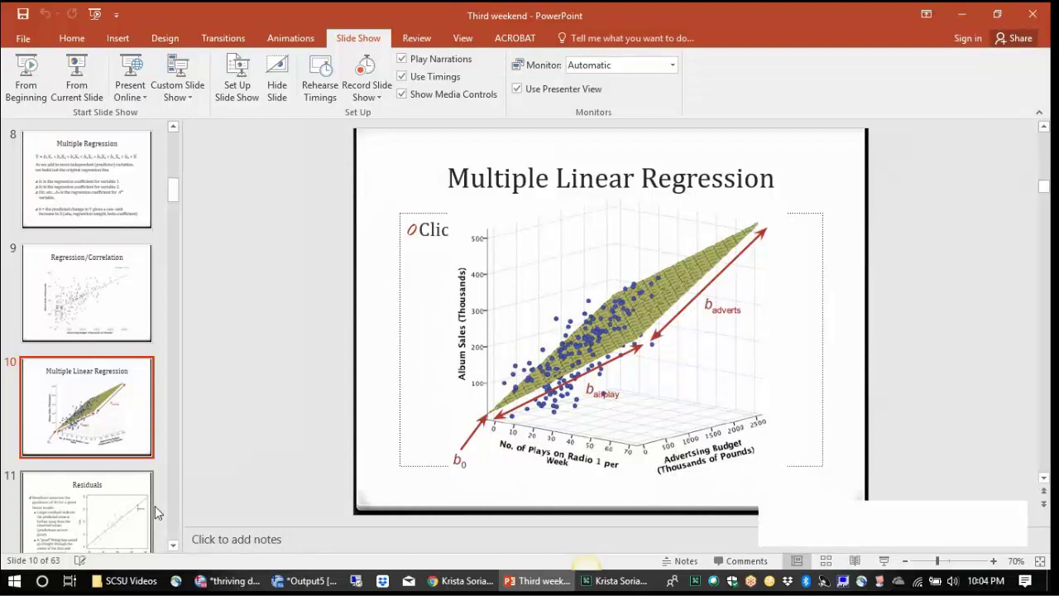
{"action": "left_click", "coordinate": [95, 510]}
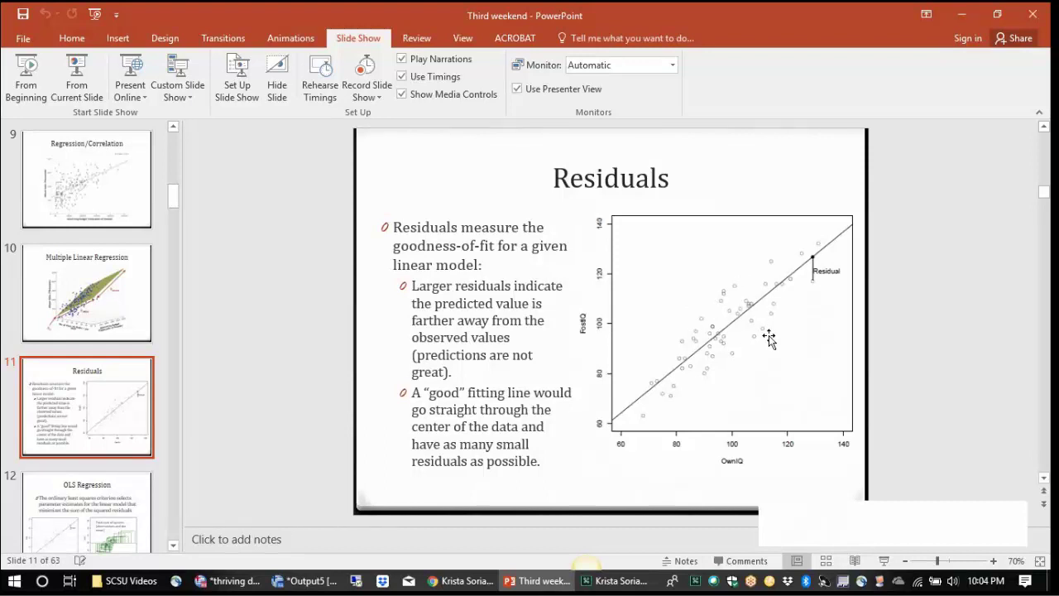
Step: Step through both OLS Regression slides to slide 14, Regression Assumptions
{"action": "left_click", "coordinate": [138, 494]}
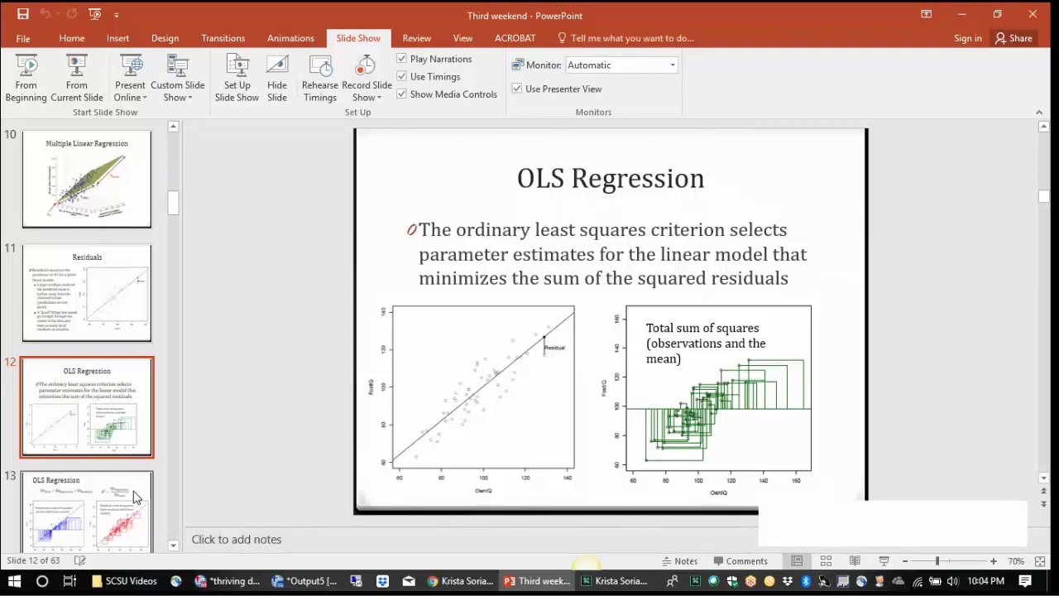
{"action": "left_click", "coordinate": [137, 496]}
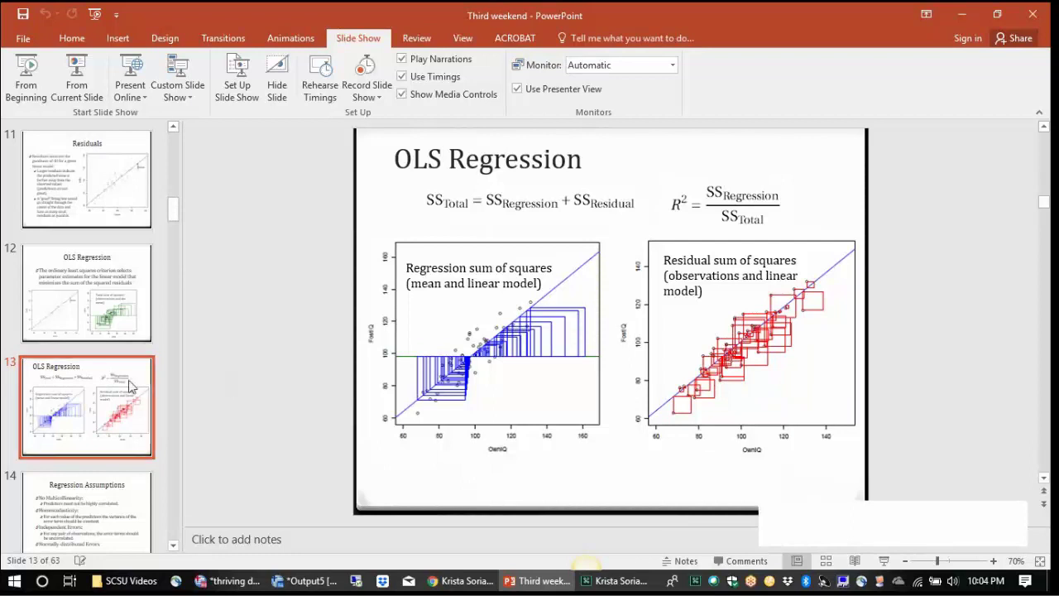
{"action": "left_click", "coordinate": [113, 506]}
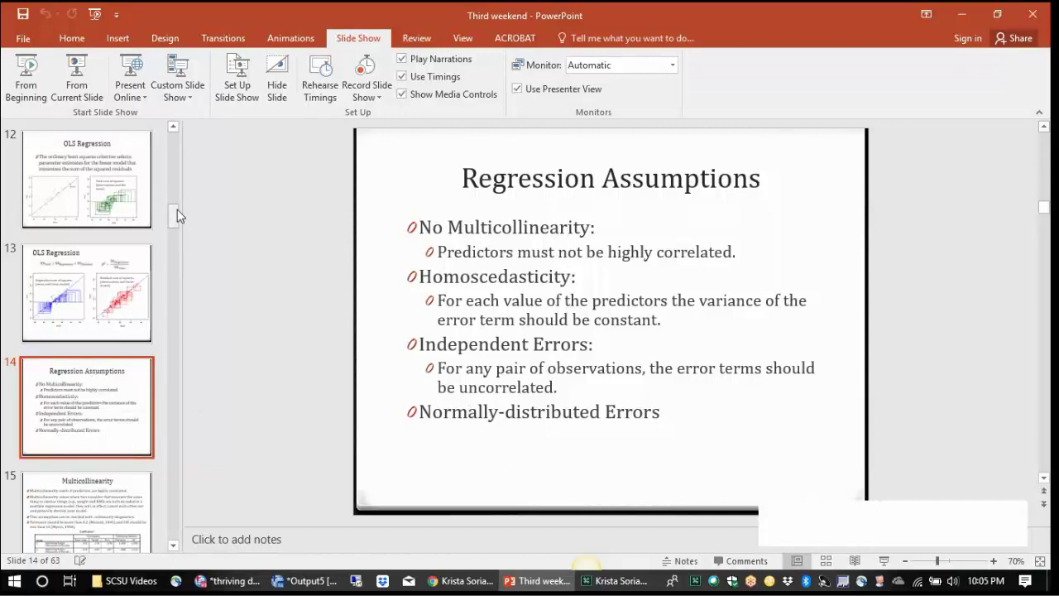
{"action": "scroll", "coordinate": [177, 214], "scroll_direction": "down", "scroll_amount": 3}
Step: Scroll the slide panel and view the residual histogram and P-P plot slides
{"action": "scroll", "coordinate": [177, 223], "scroll_direction": "down", "scroll_amount": 2}
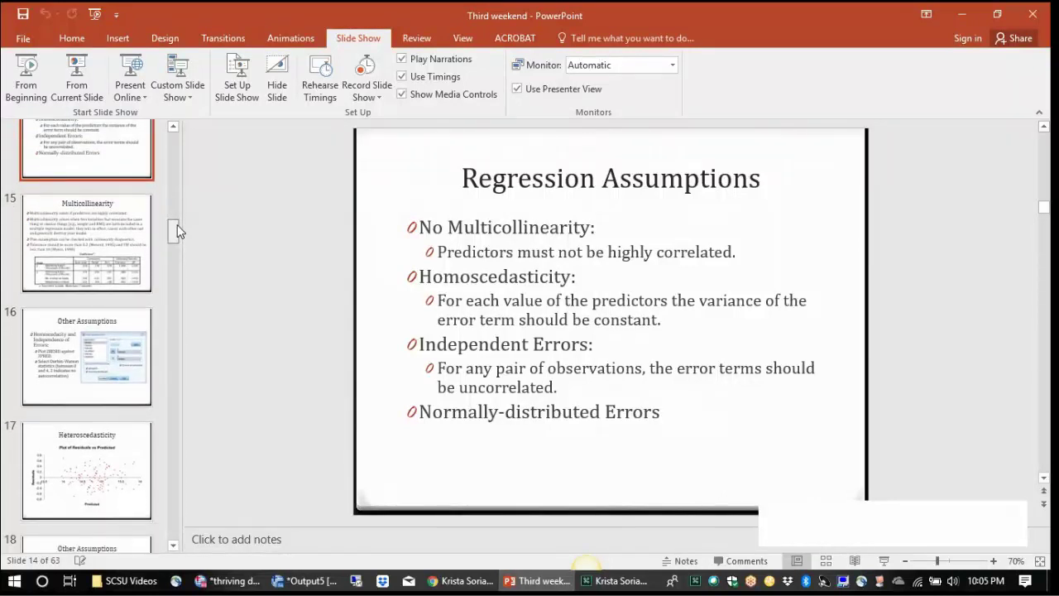
{"action": "left_click_drag", "start_coordinate": [177, 224], "coordinate": [176, 305]}
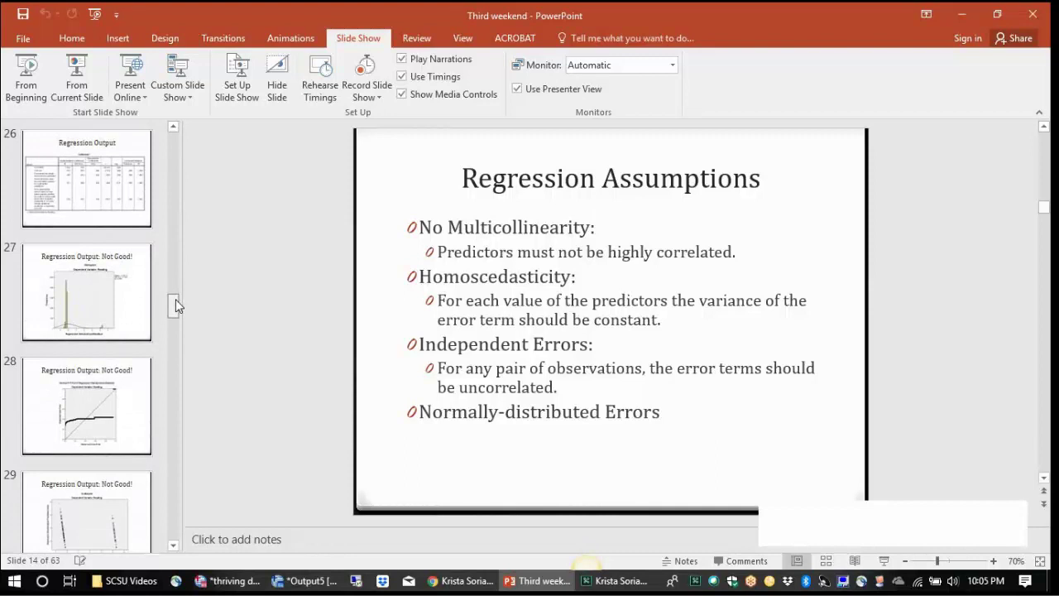
{"action": "left_click", "coordinate": [99, 214]}
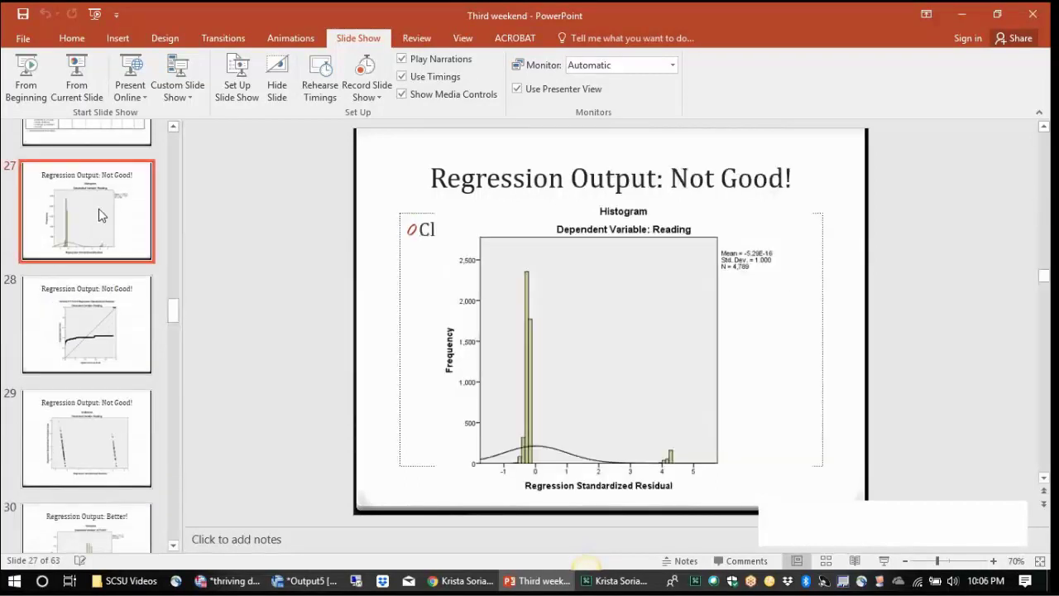
{"action": "left_click", "coordinate": [91, 329]}
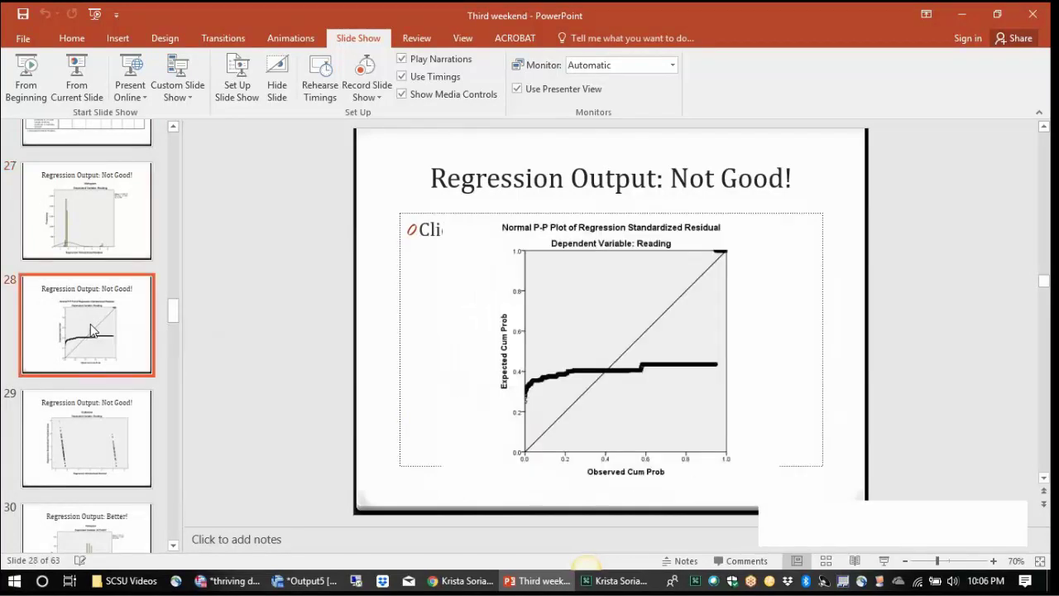
Step: Step back past the Regression Output slides to slide 17, Heteroscedasticity
{"action": "key", "text": "Down"}
{"action": "key", "text": "Up"}
{"action": "key", "text": "Up"}
{"action": "key", "text": "Up"}
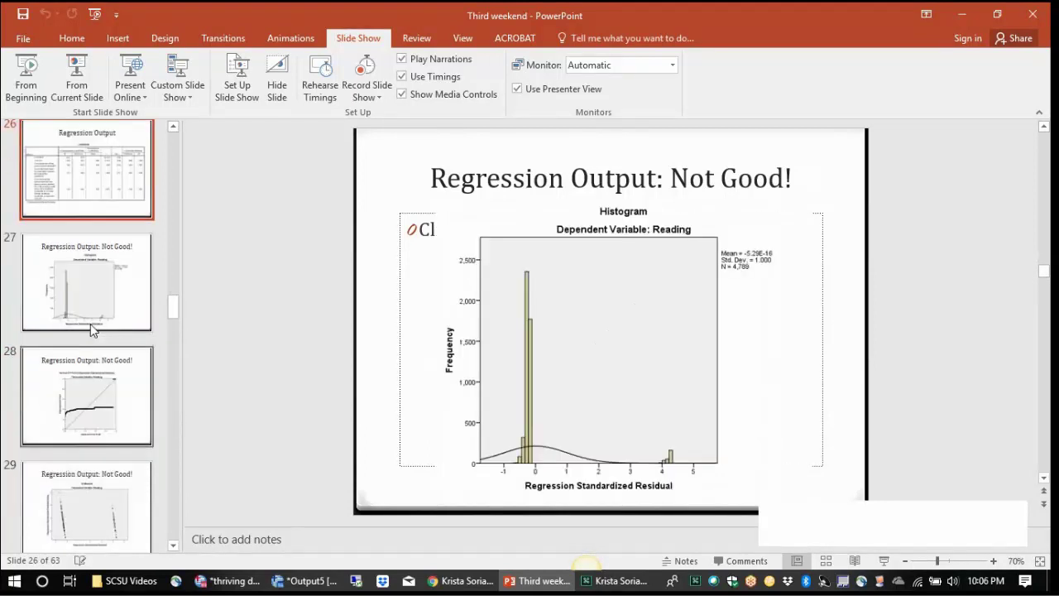
{"action": "key", "text": "Up"}
{"action": "key", "text": "Up"}
{"action": "key", "text": "Up"}
{"action": "key", "text": "Up"}
{"action": "key", "text": "Up"}
{"action": "key", "text": "Up"}
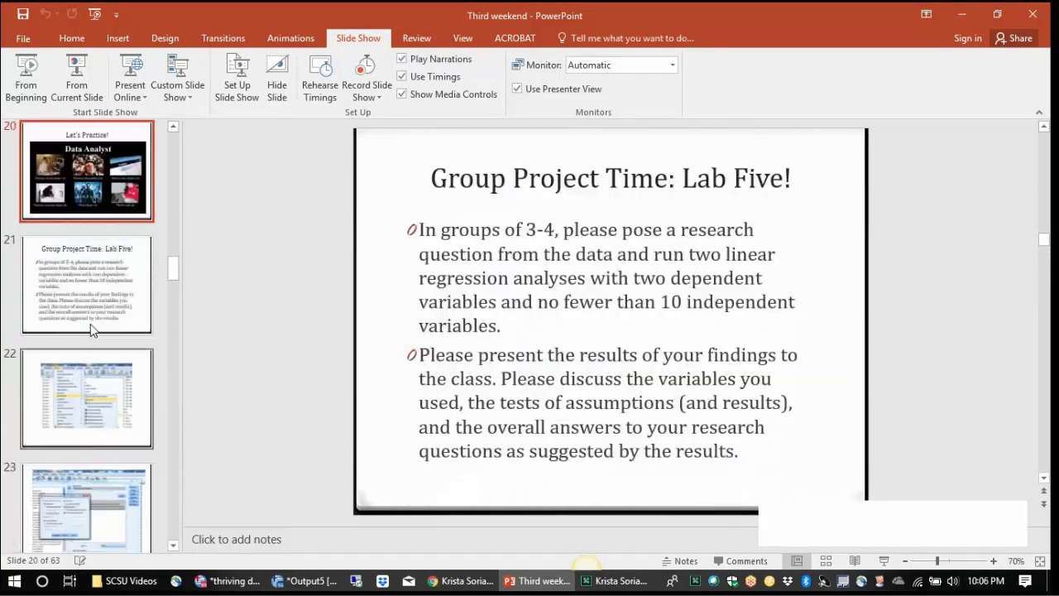
{"action": "key", "text": "Up"}
{"action": "key", "text": "Up"}
{"action": "key", "text": "Up"}
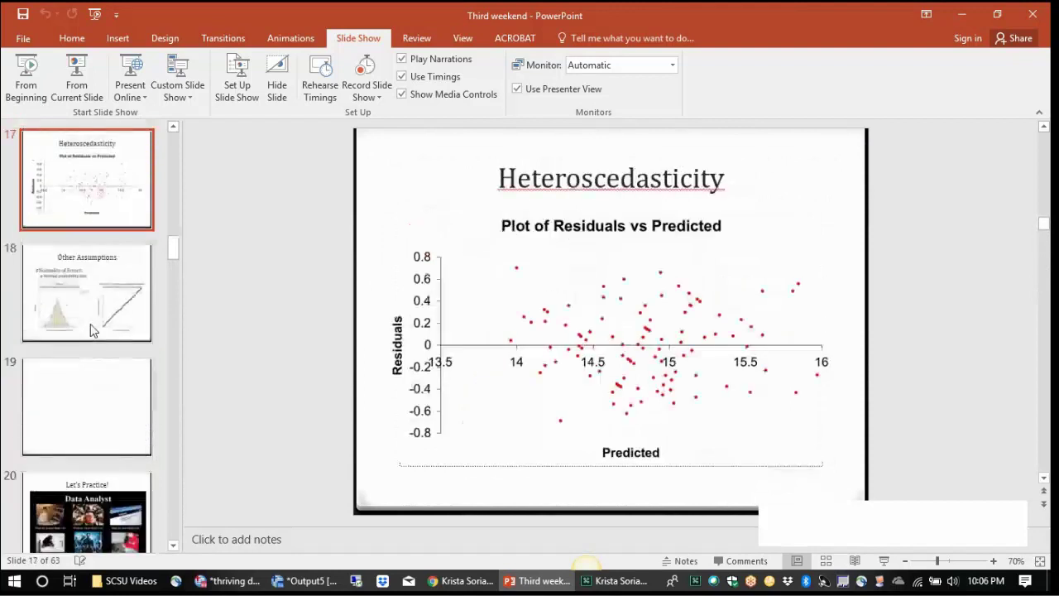
{"action": "key", "text": "Up"}
{"action": "key", "text": "Up"}
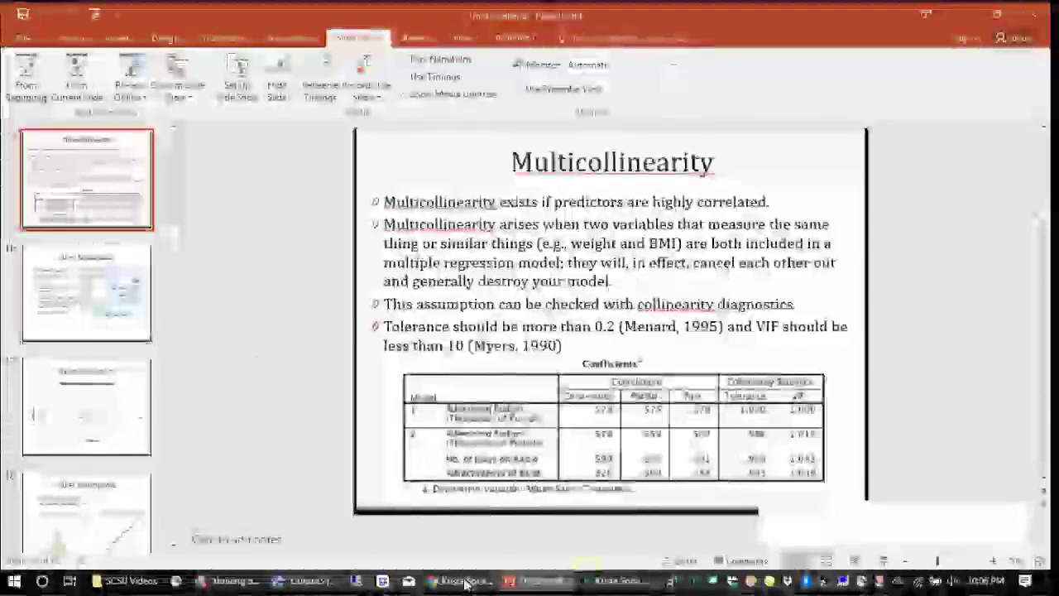
Step: Switch to the thriving data file in SPSS and choose Analyze > Regression > Linear
{"action": "left_click", "coordinate": [235, 582]}
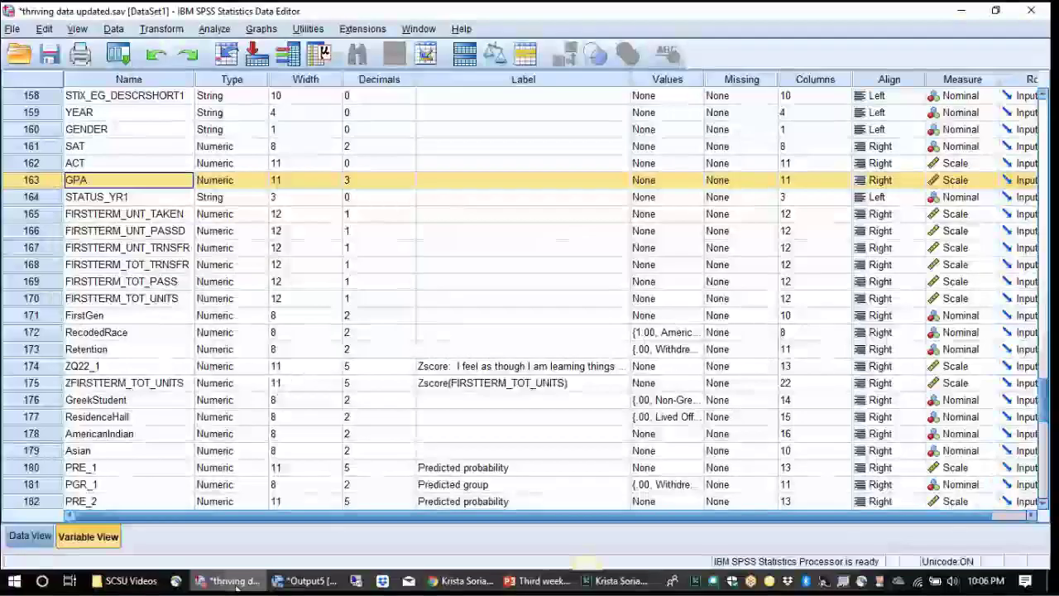
{"action": "left_click", "coordinate": [213, 29]}
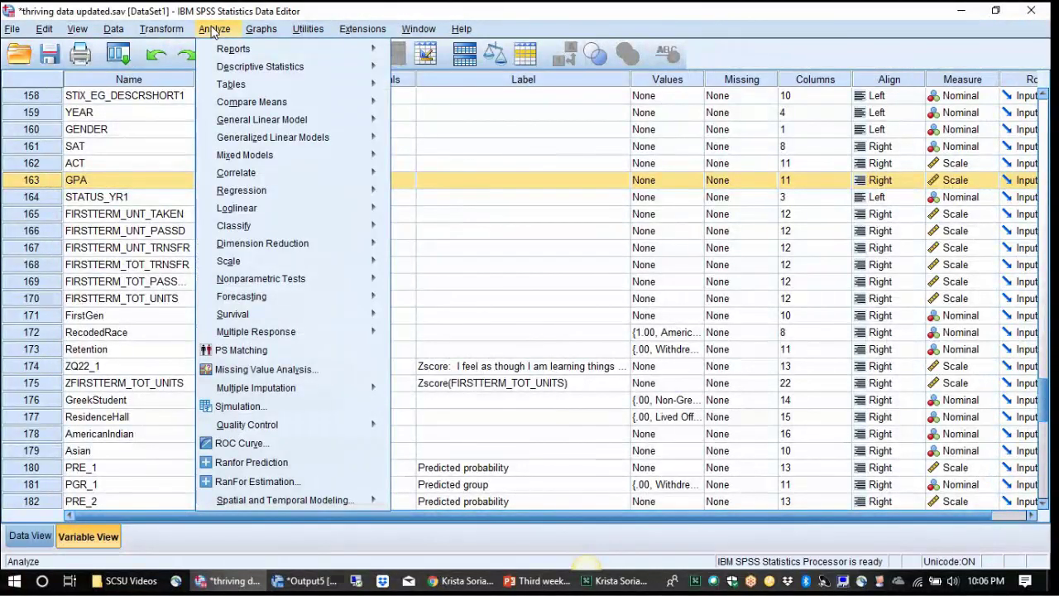
{"action": "mouse_move", "coordinate": [287, 197]}
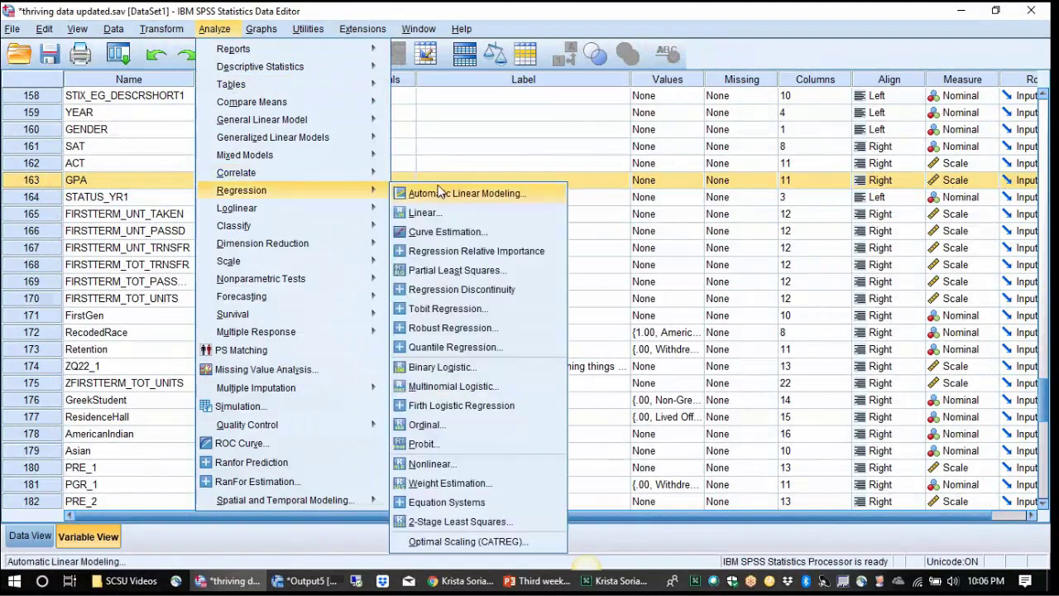
{"action": "left_click", "coordinate": [426, 214]}
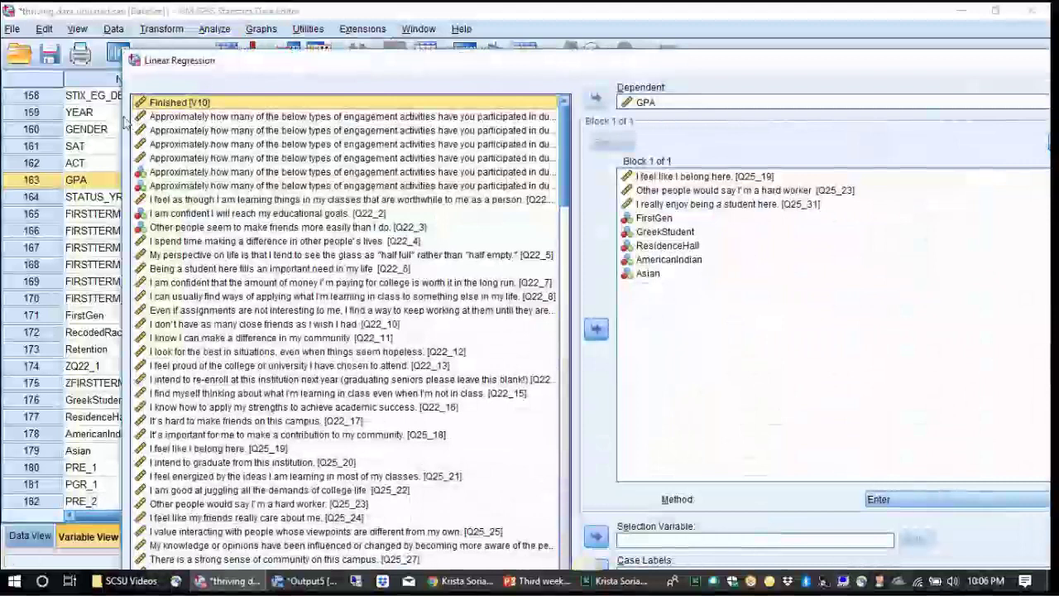
Step: Enlarge the dialog and remove Asian and AmericanIndian from Block 1's independents
{"action": "left_click_drag", "start_coordinate": [128, 120], "coordinate": [356, 95]}
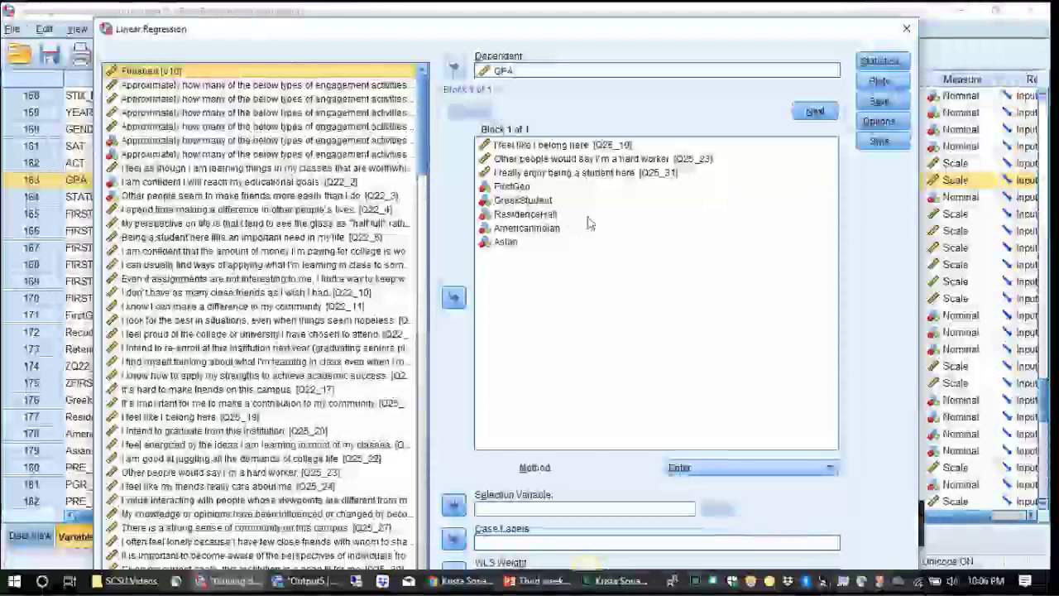
{"action": "left_click", "coordinate": [515, 242]}
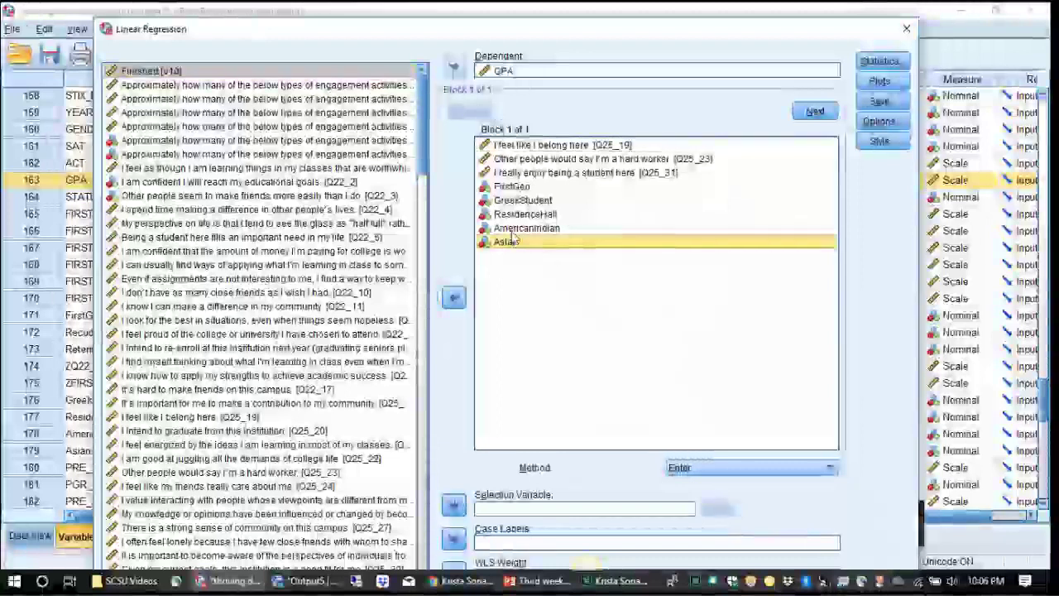
{"action": "left_click", "coordinate": [526, 228], "text": "ctrl"}
{"action": "left_click", "coordinate": [454, 297]}
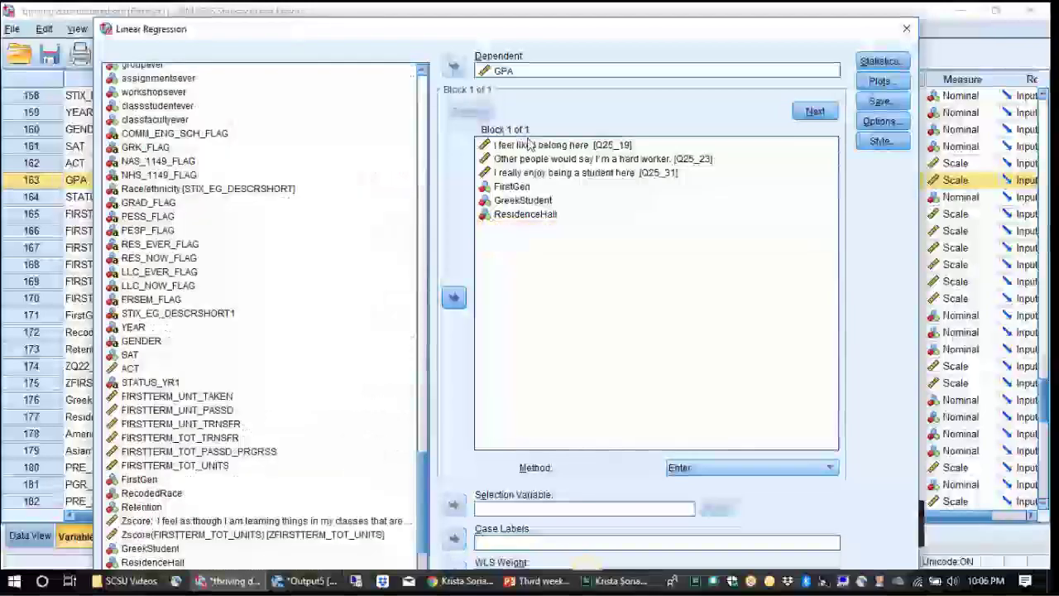
{"action": "left_click", "coordinate": [557, 192]}
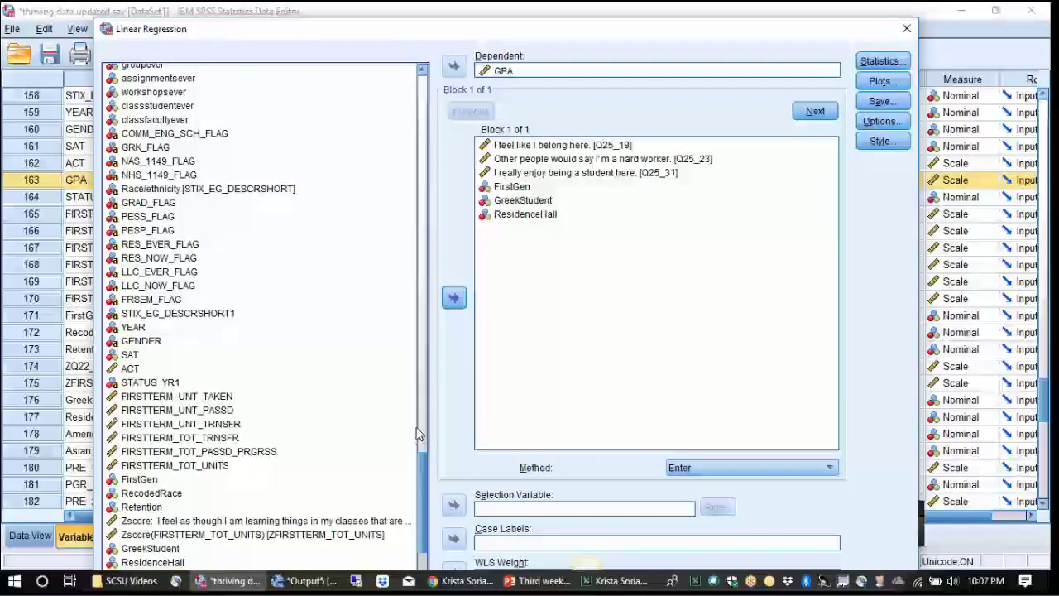
Step: Resize the Linear Regression dialog to fit and return AmericanIndian and Asian to the independents
{"action": "left_click_drag", "start_coordinate": [424, 466], "coordinate": [422, 491]}
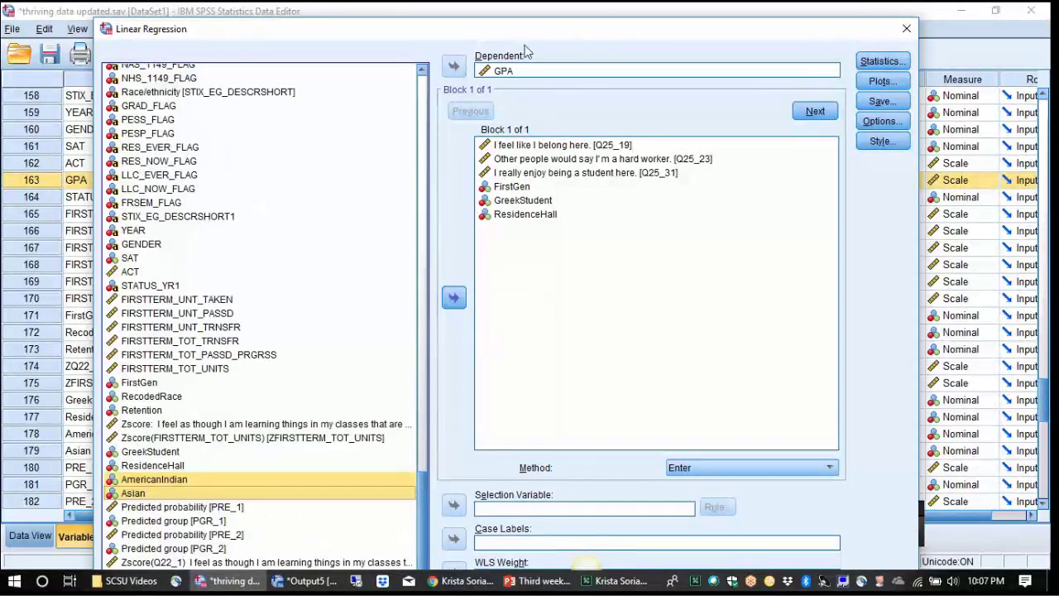
{"action": "left_click_drag", "start_coordinate": [507, 16], "coordinate": [505, 58]}
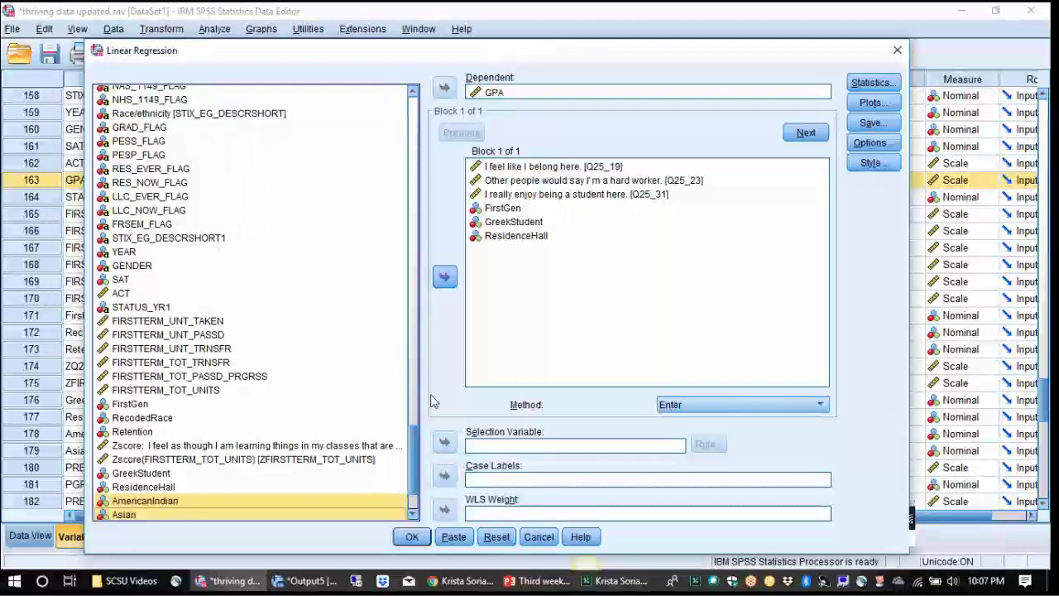
{"action": "scroll", "coordinate": [412, 445], "scroll_direction": "down", "scroll_amount": 2}
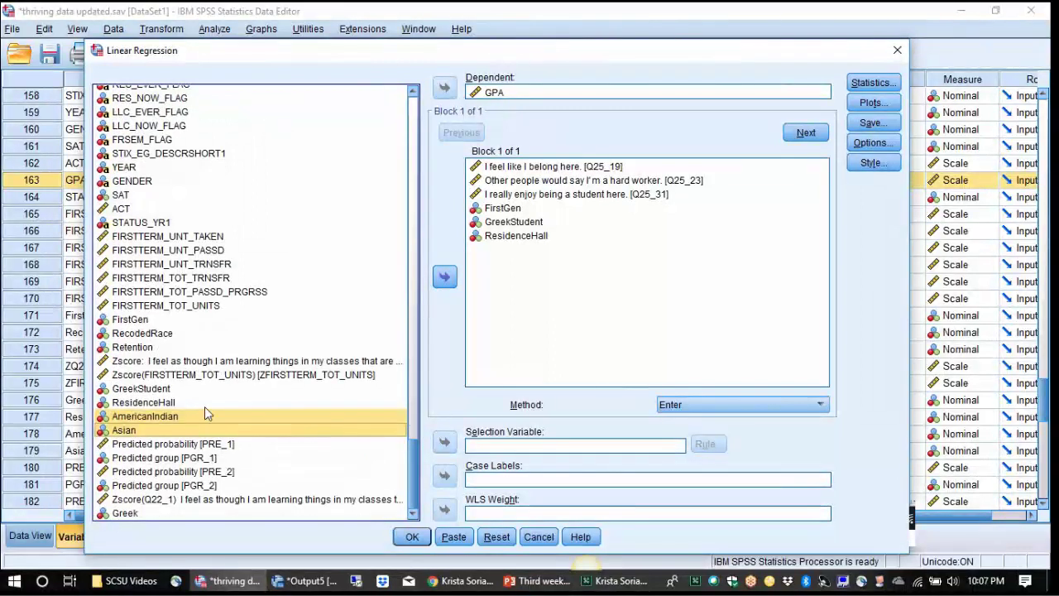
{"action": "left_click", "coordinate": [444, 278]}
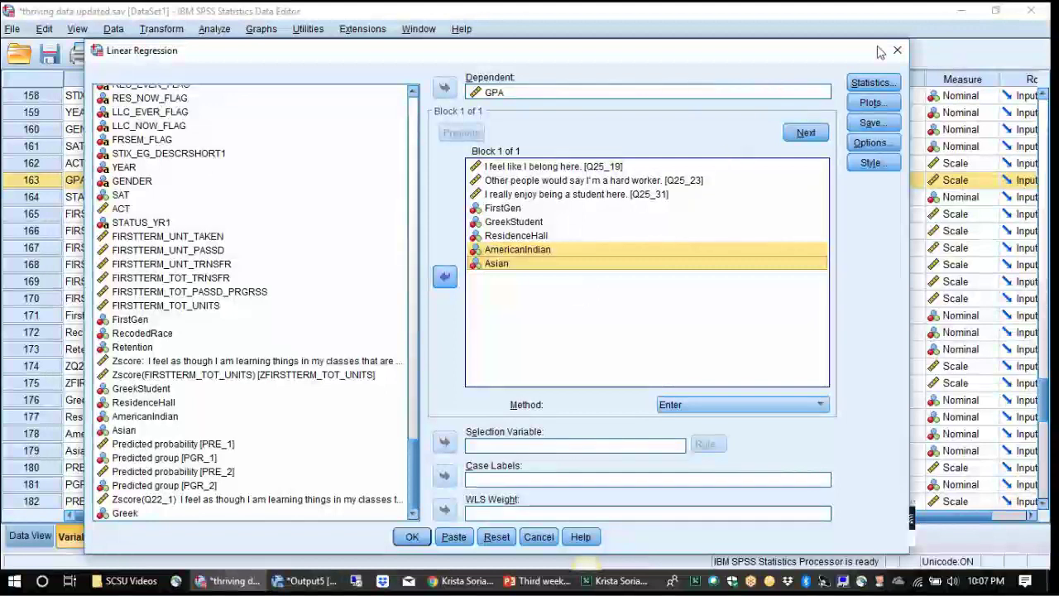
Step: Confirm the Statistics choices and plot *ZPRED on Y against *ZRESID on X
{"action": "left_click", "coordinate": [872, 82]}
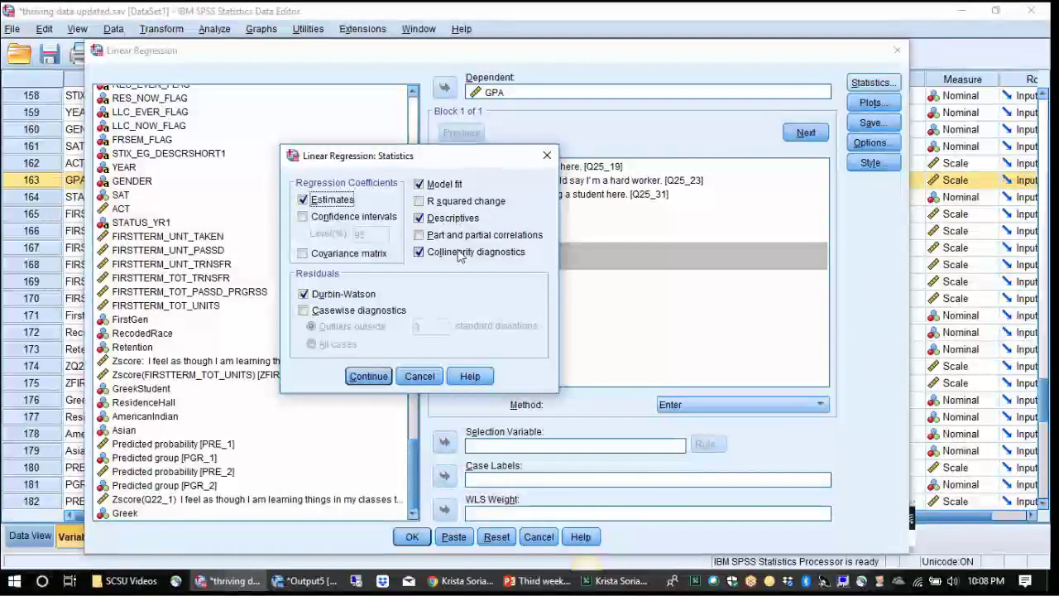
{"action": "left_click", "coordinate": [368, 376]}
{"action": "left_click", "coordinate": [870, 102]}
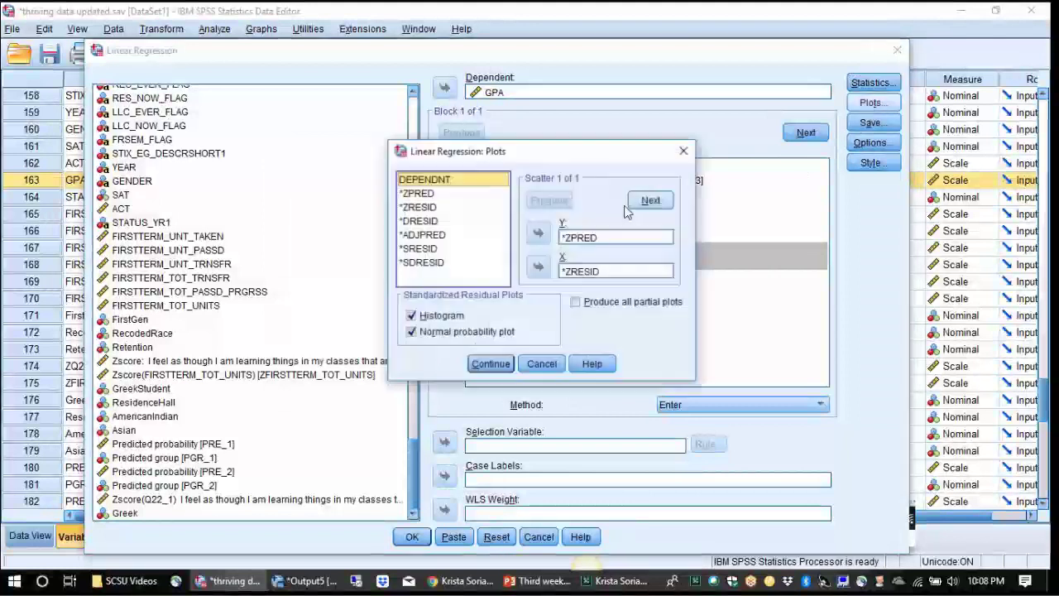
{"action": "left_click", "coordinate": [562, 236]}
{"action": "left_click", "coordinate": [536, 234]}
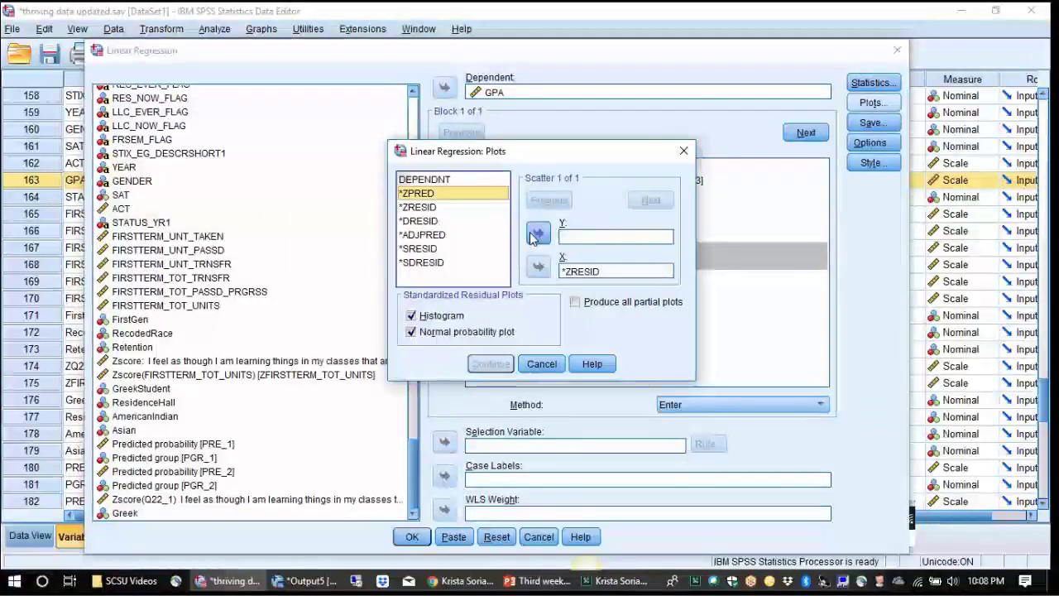
{"action": "left_click", "coordinate": [579, 271]}
{"action": "left_click", "coordinate": [537, 265]}
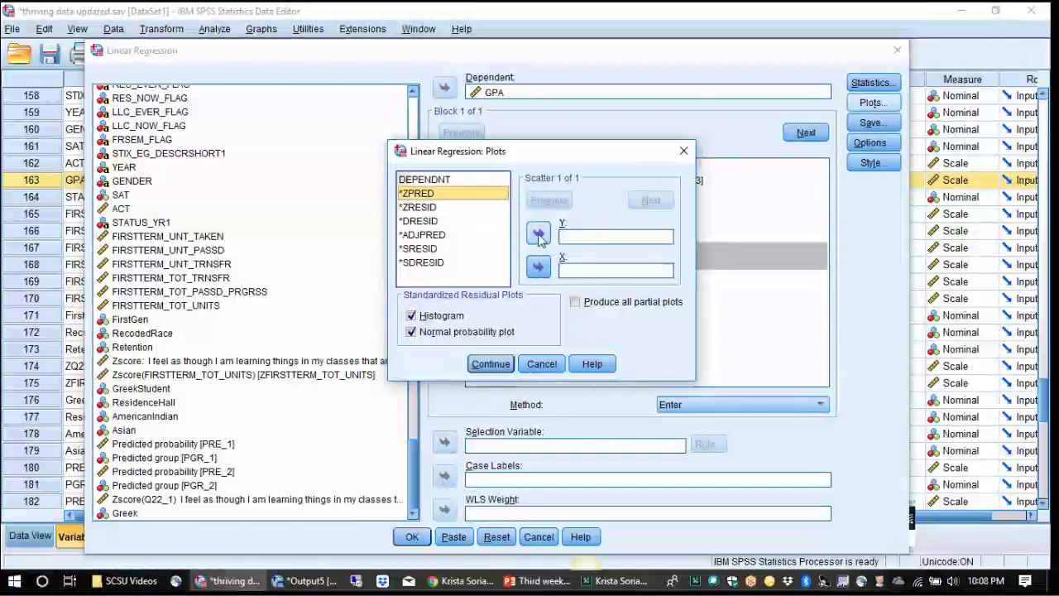
{"action": "left_click", "coordinate": [538, 235]}
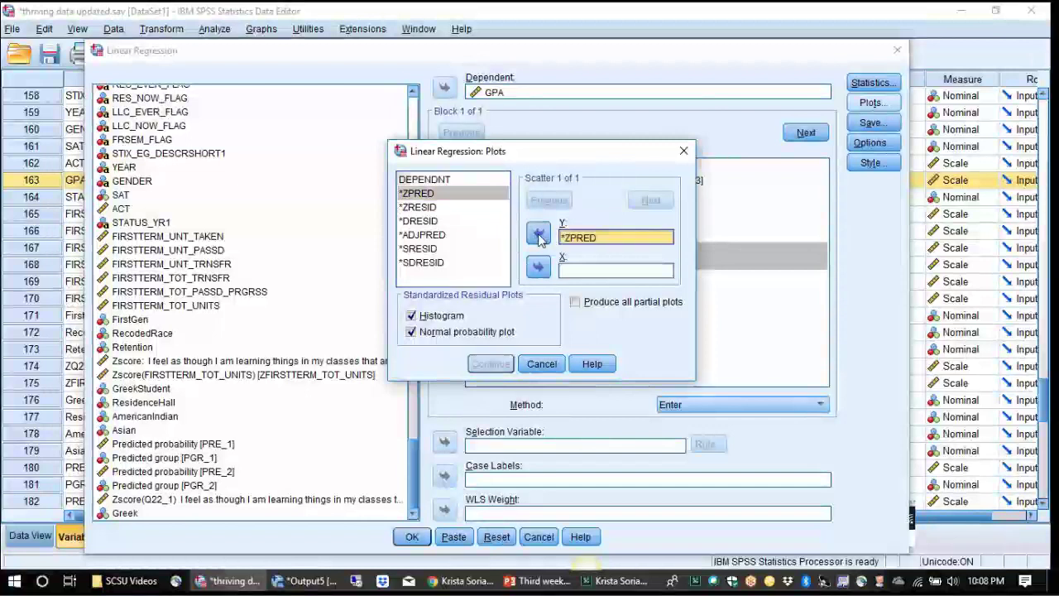
{"action": "left_click", "coordinate": [417, 207]}
{"action": "left_click", "coordinate": [538, 268]}
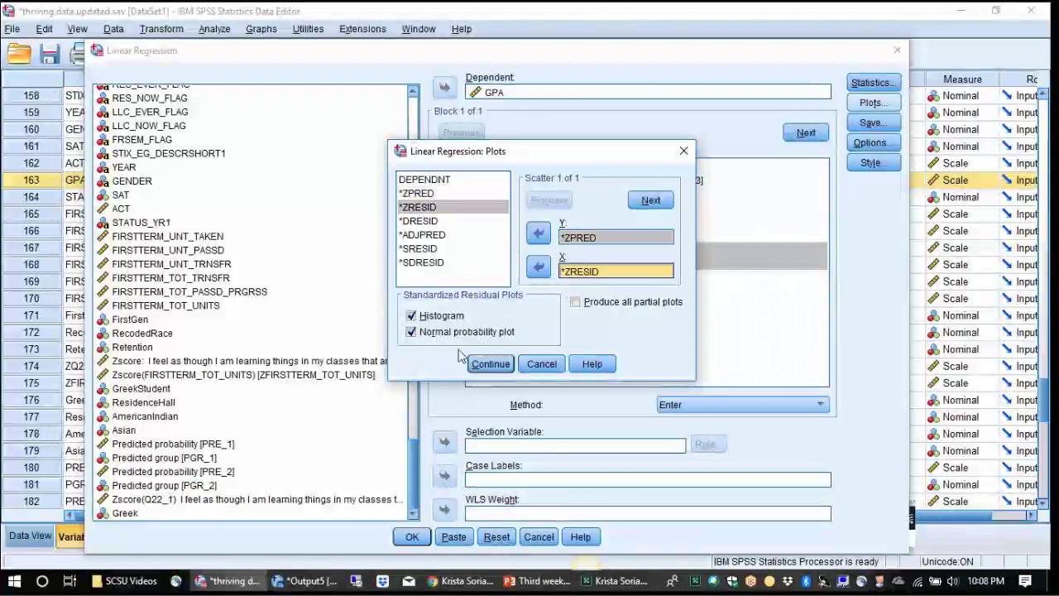
{"action": "left_click", "coordinate": [491, 364]}
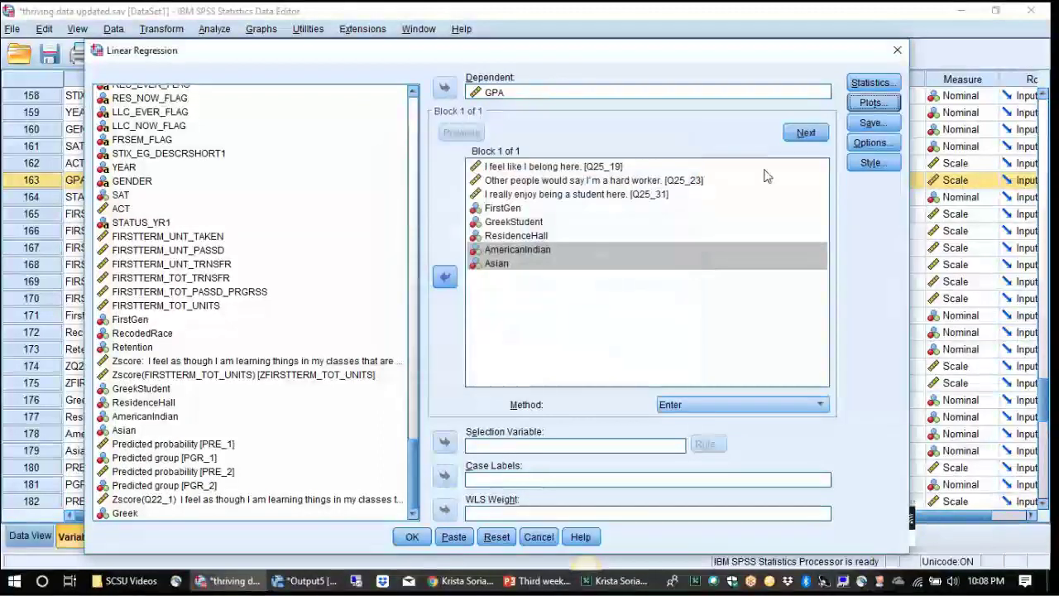
Step: Review the Options, Save and Style settings, leaving each unchanged
{"action": "left_click", "coordinate": [871, 142]}
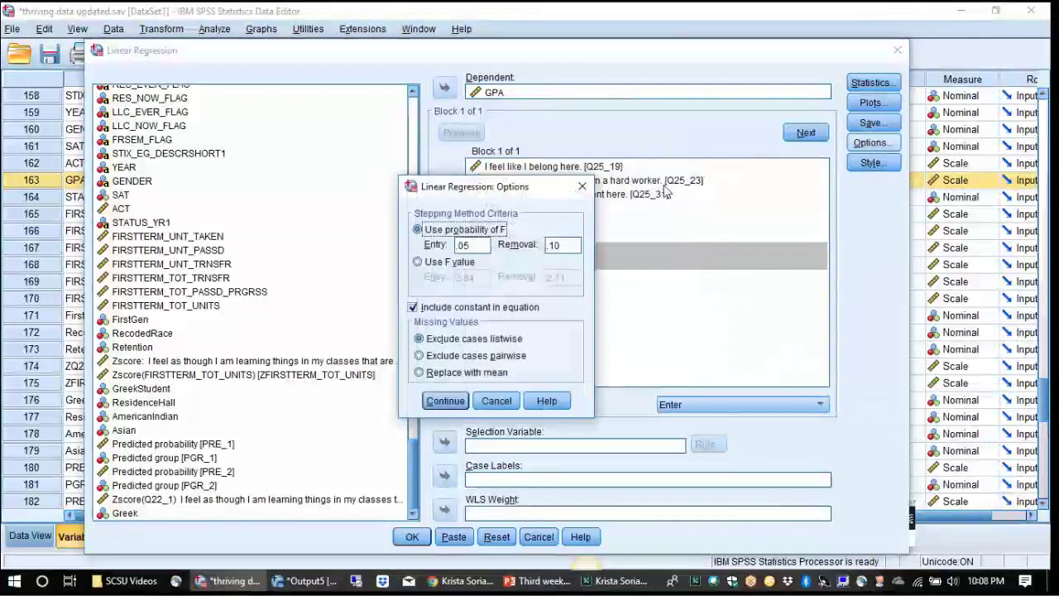
{"action": "left_click", "coordinate": [582, 186]}
{"action": "left_click", "coordinate": [869, 124]}
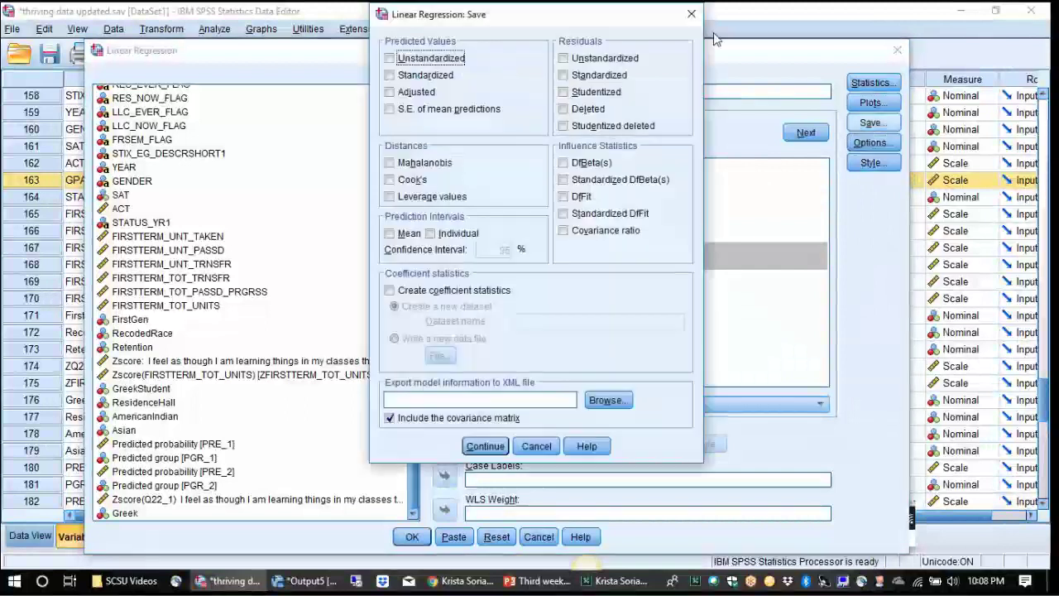
{"action": "left_click", "coordinate": [692, 14]}
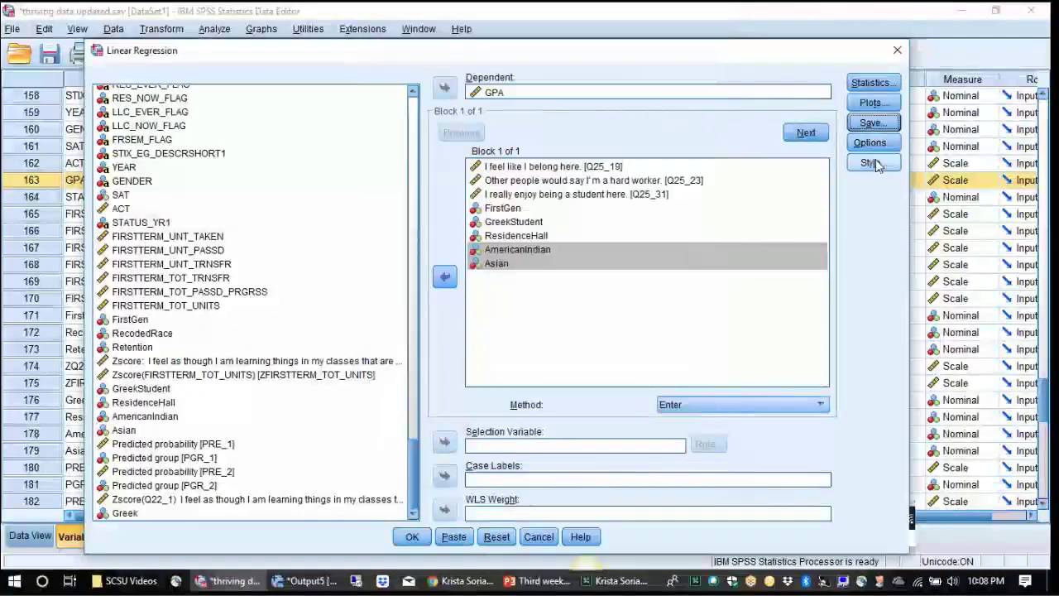
{"action": "left_click", "coordinate": [875, 164]}
{"action": "left_click", "coordinate": [842, 130]}
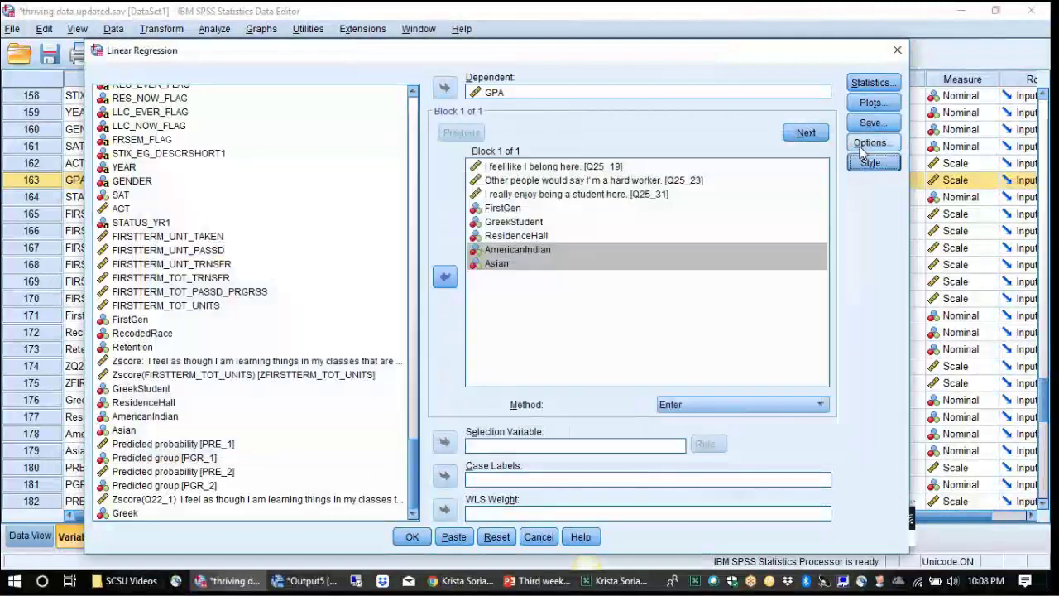
Step: Run the GPA regression and view Descriptive Statistics (mean 3.35971, SD .527085, N 1176)
{"action": "left_click", "coordinate": [423, 532]}
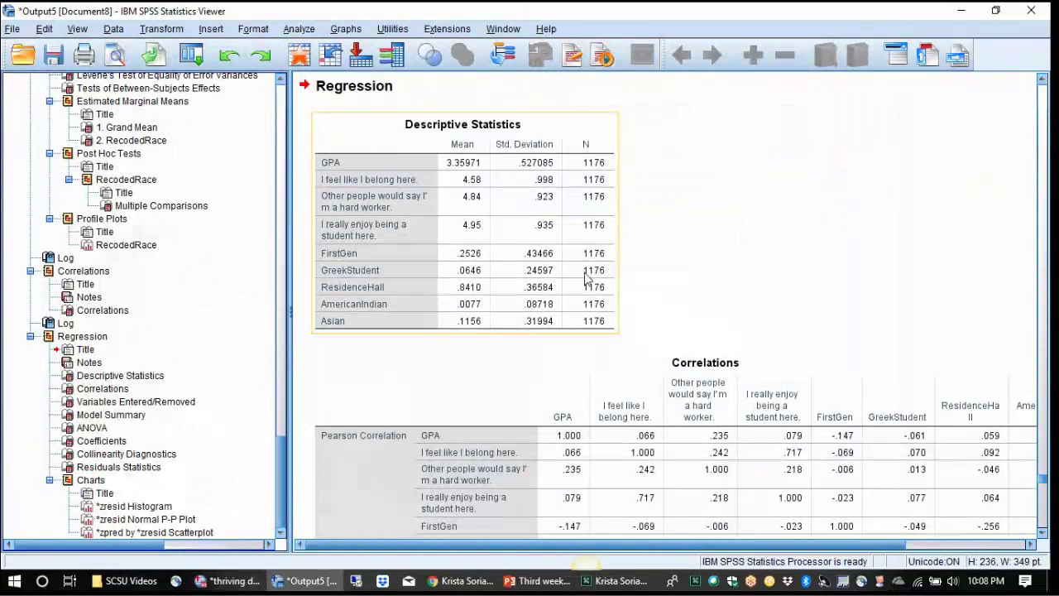
{"action": "left_click", "coordinate": [114, 375]}
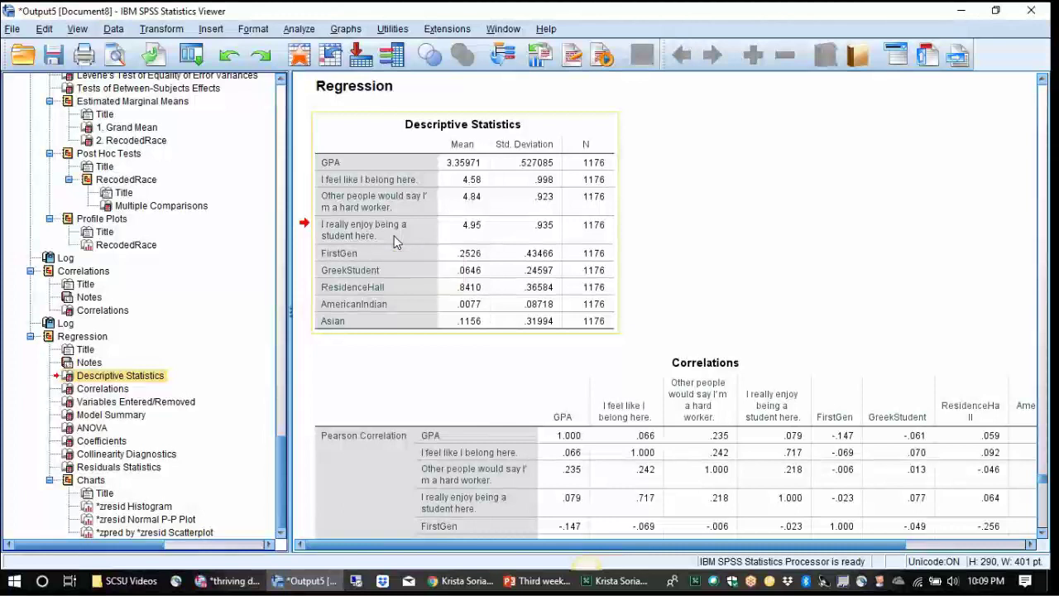
Step: Return to the Third weekend deck, glance at slide 14, then show slide 8, Multiple Regression
{"action": "left_click", "coordinate": [537, 580]}
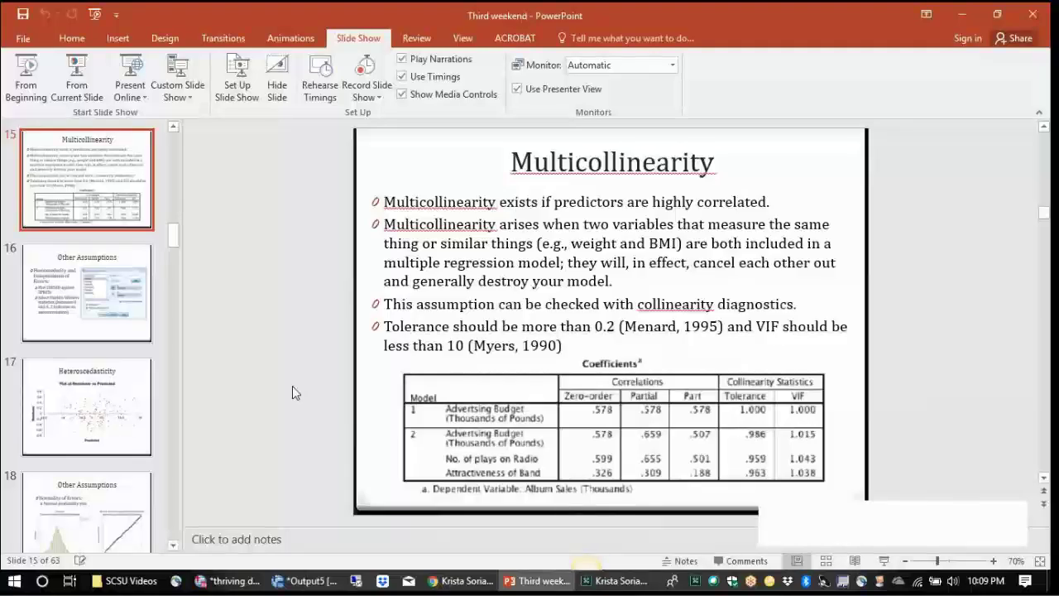
{"action": "left_click_drag", "start_coordinate": [171, 236], "coordinate": [163, 184]}
{"action": "left_click", "coordinate": [111, 232]}
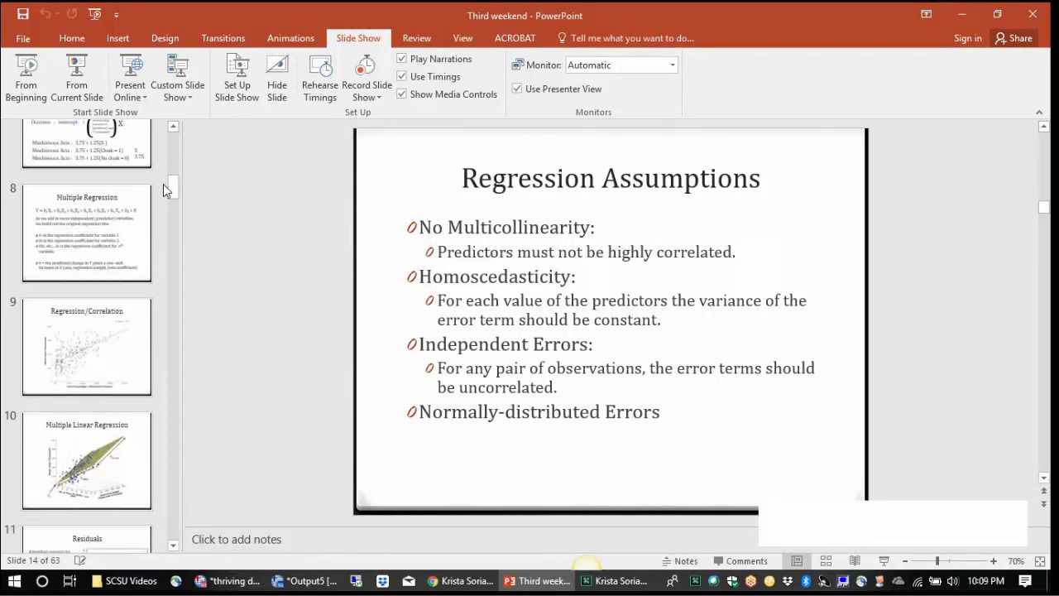
{"action": "left_click", "coordinate": [107, 225]}
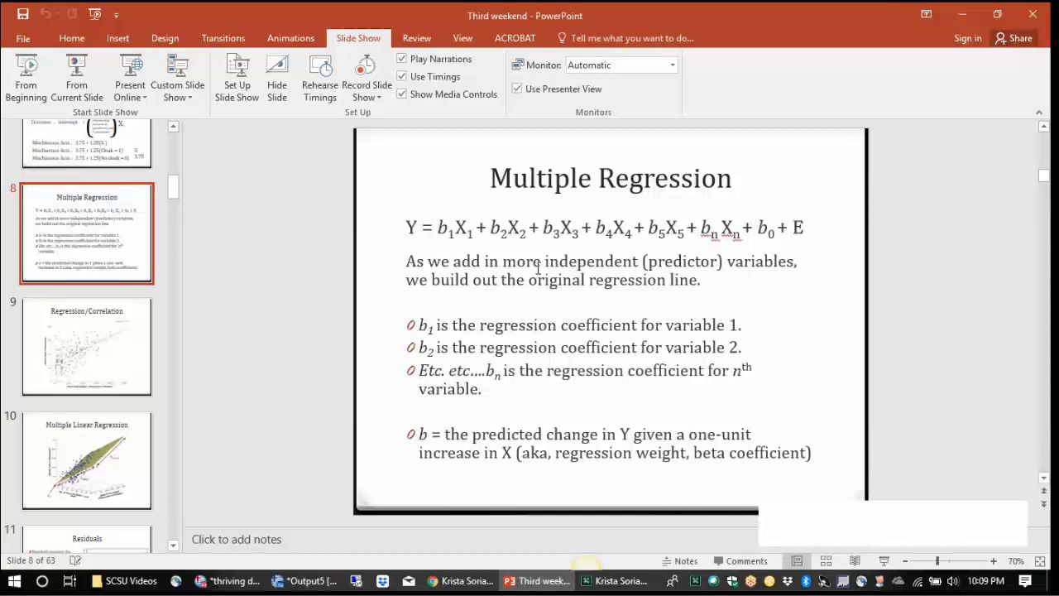
Step: Back in the SPSS Output5 viewer, show the Correlations table with the .717 belonging–enjoyment correlation
{"action": "left_click", "coordinate": [306, 581]}
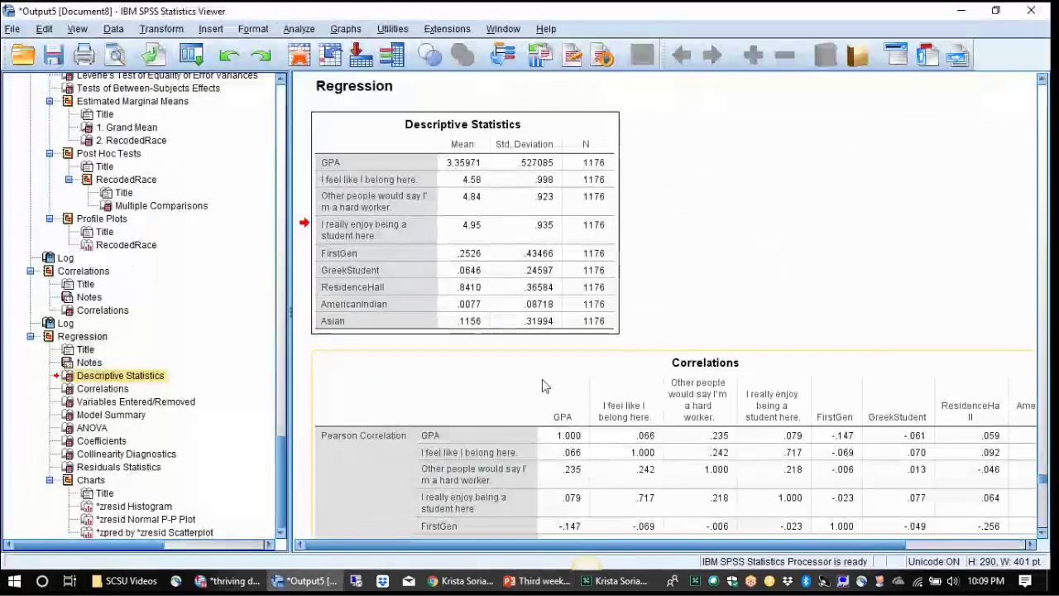
{"action": "left_click", "coordinate": [105, 389]}
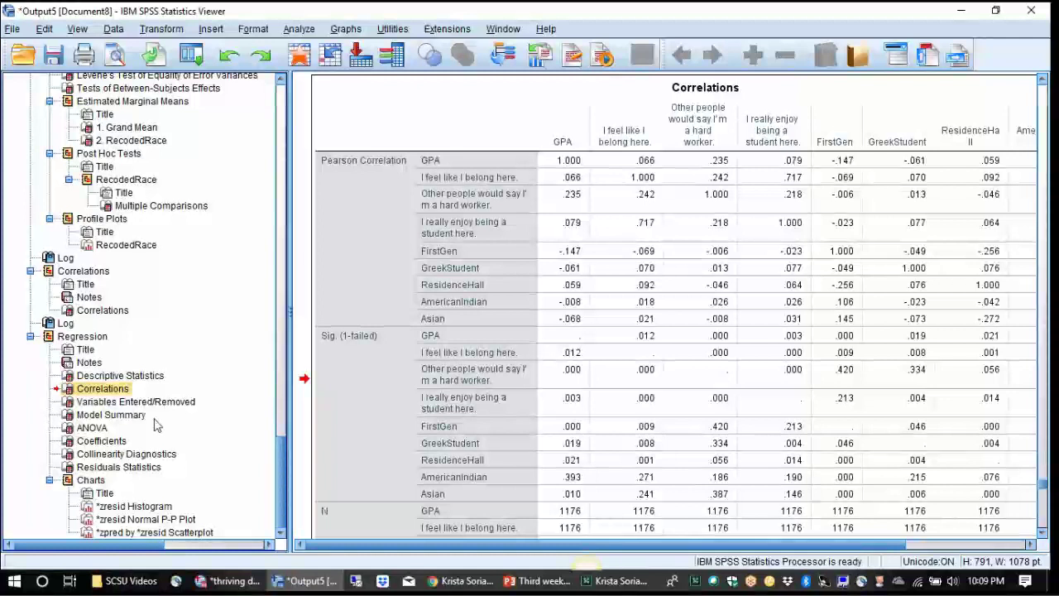
Step: Show the regression Model Summary: R .294, R Square .086, adjusted .080, Durbin-Watson 1.833
{"action": "left_click", "coordinate": [120, 415]}
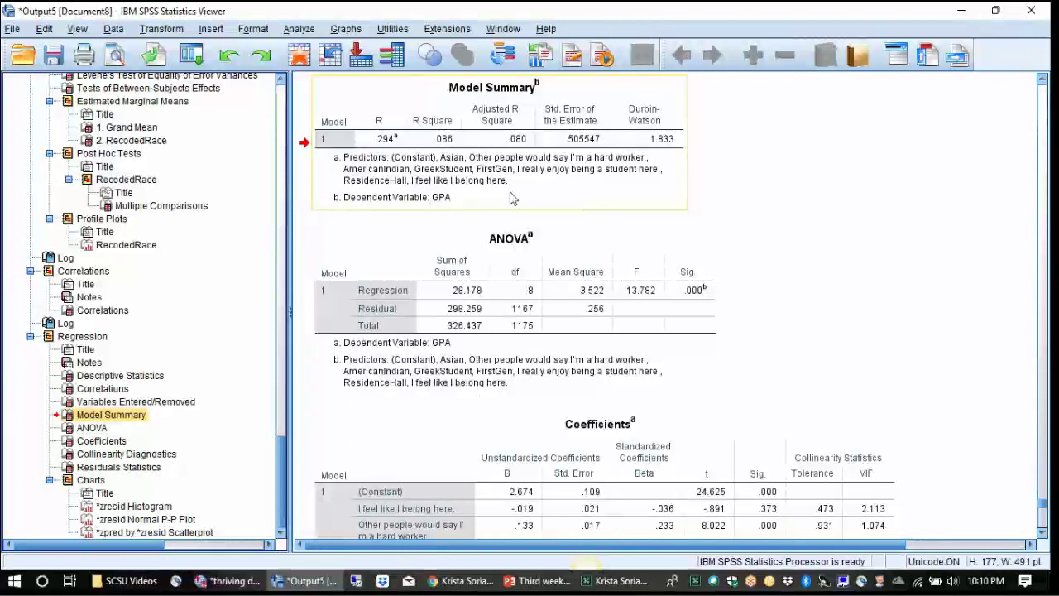
Step: Display the Coefficients table with VIFs 1.016–2.113 and FirstGen B = -.165
{"action": "left_click", "coordinate": [122, 443]}
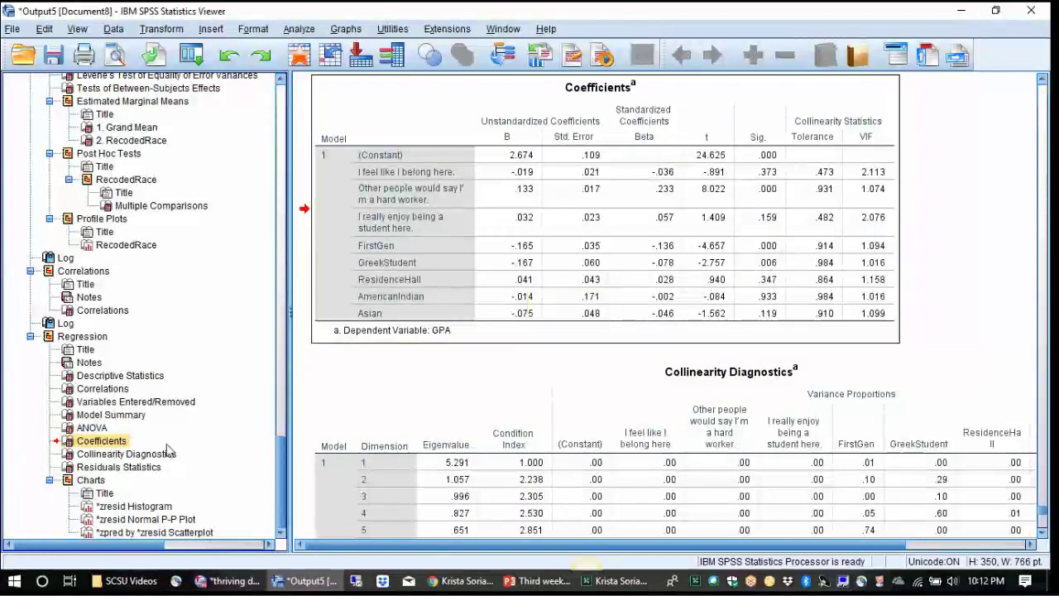
Step: Revisit the Model Summary, then show the GPA standardized residual histogram (N = 1,176)
{"action": "left_click", "coordinate": [114, 419]}
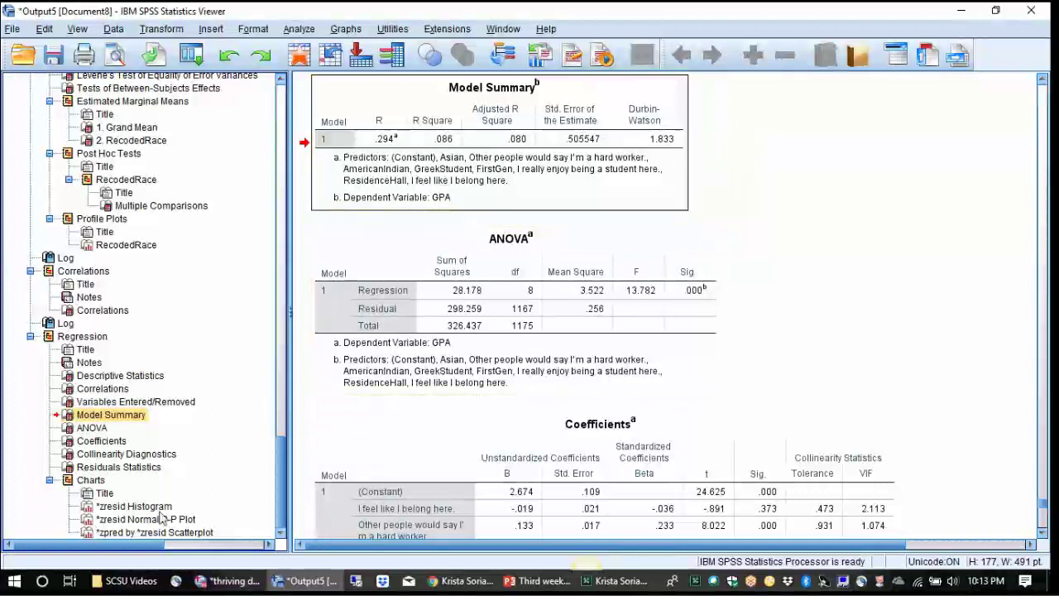
{"action": "left_click", "coordinate": [132, 505]}
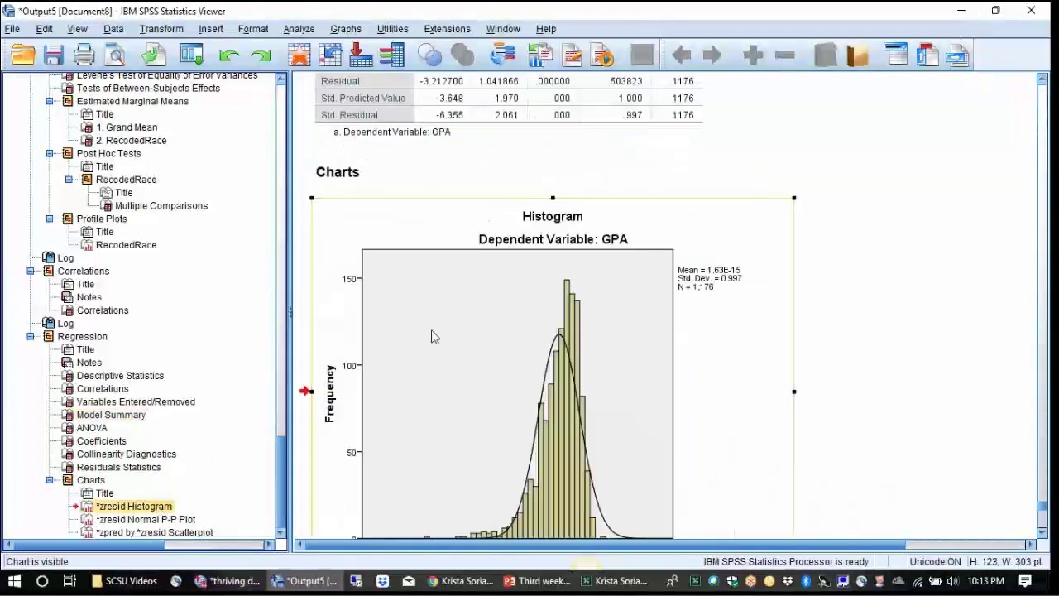
{"action": "scroll", "coordinate": [579, 372], "scroll_direction": "up", "scroll_amount": 5}
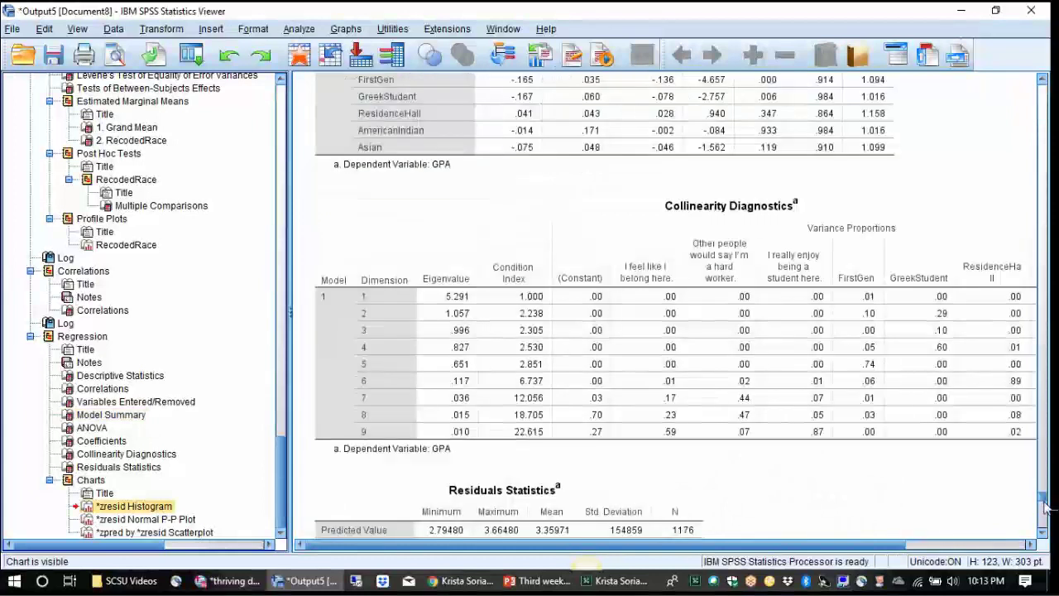
{"action": "left_click", "coordinate": [154, 507]}
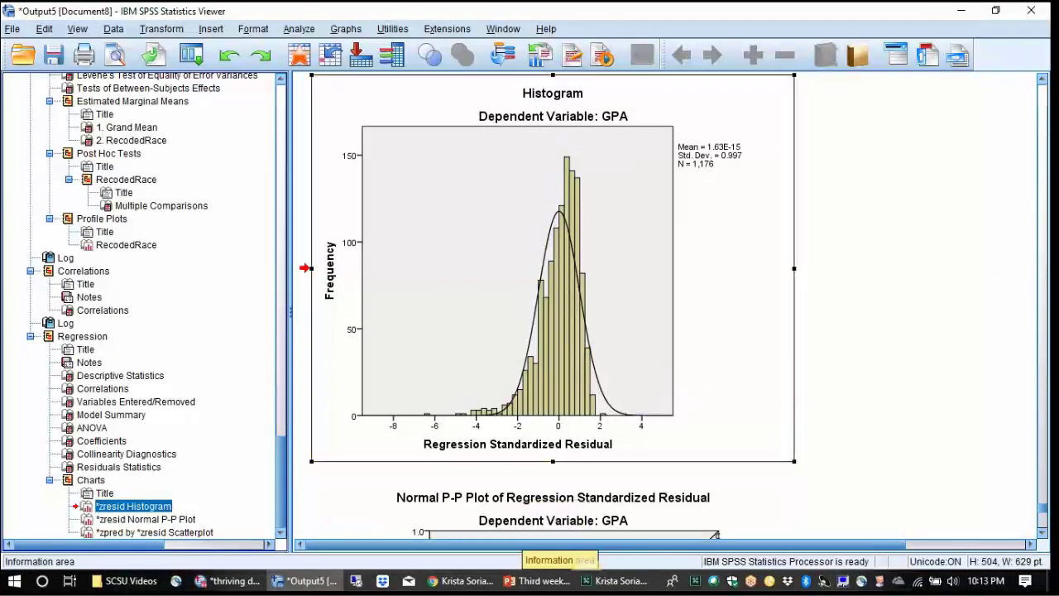
Step: Show PowerPoint slide 27, Regression Output: Not Good!, then return to the SPSS output
{"action": "left_click", "coordinate": [538, 580]}
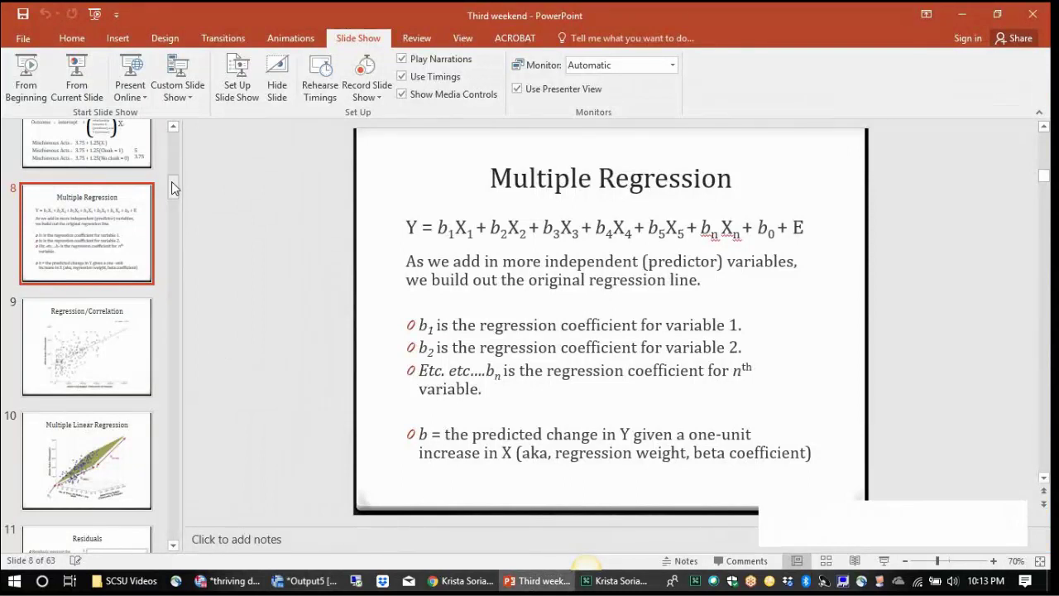
{"action": "left_click_drag", "start_coordinate": [173, 189], "coordinate": [176, 310]}
{"action": "left_click", "coordinate": [110, 288]}
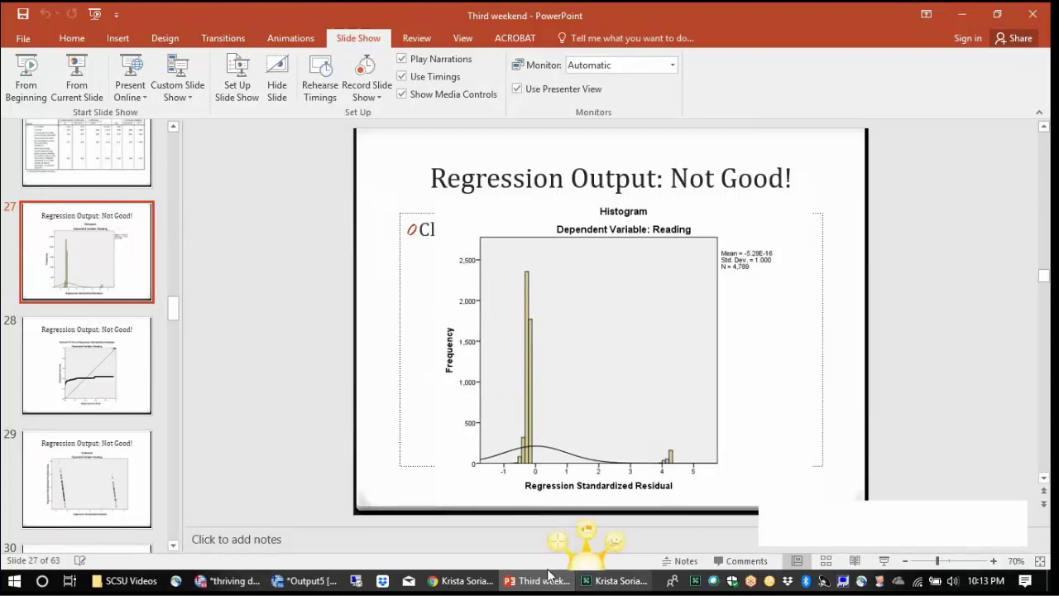
{"action": "left_click", "coordinate": [306, 580]}
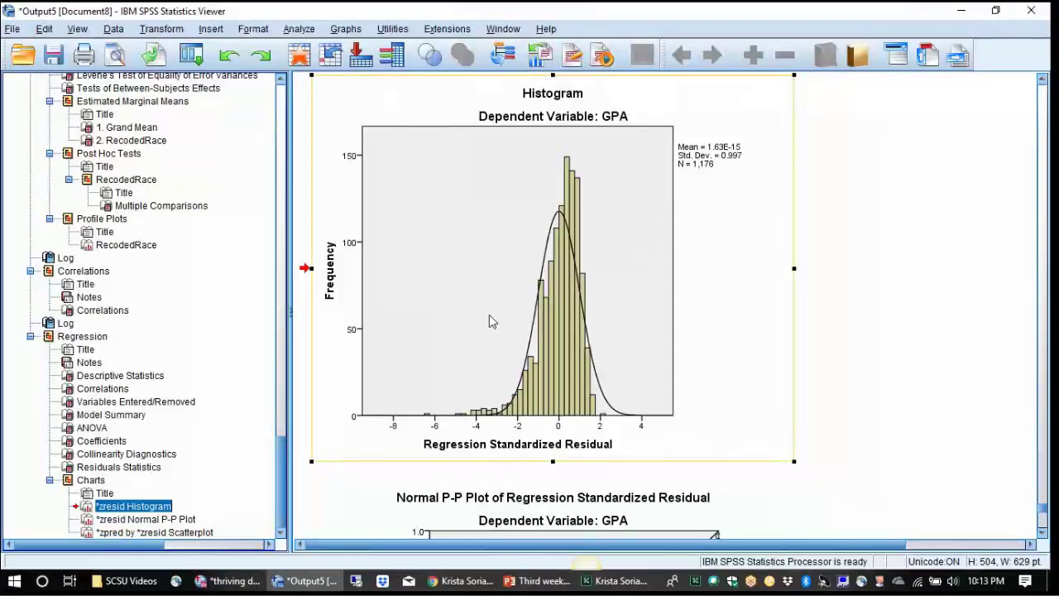
Step: View the SPSS Normal P-P plot of residuals, then PowerPoint slide 31's Better P-P plot example
{"action": "left_click", "coordinate": [166, 518]}
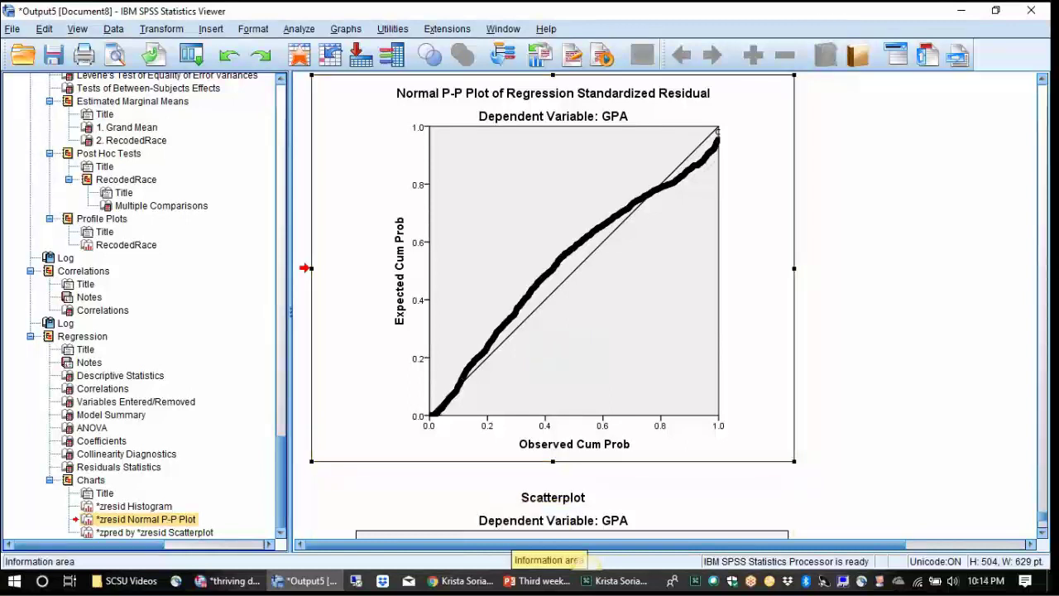
{"action": "left_click", "coordinate": [540, 580]}
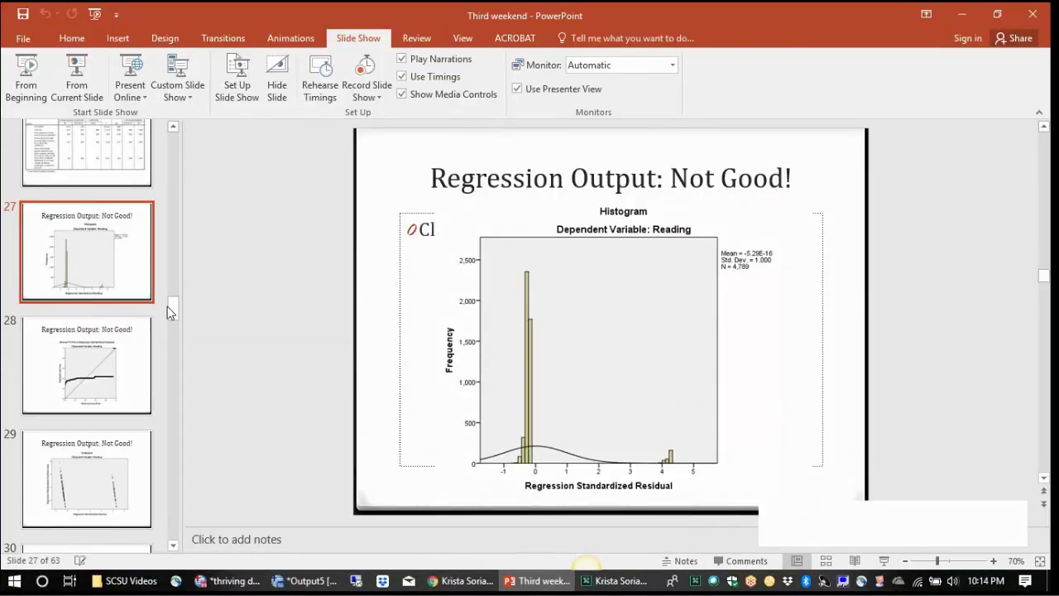
{"action": "scroll", "coordinate": [173, 319], "scroll_direction": "down", "scroll_amount": 5}
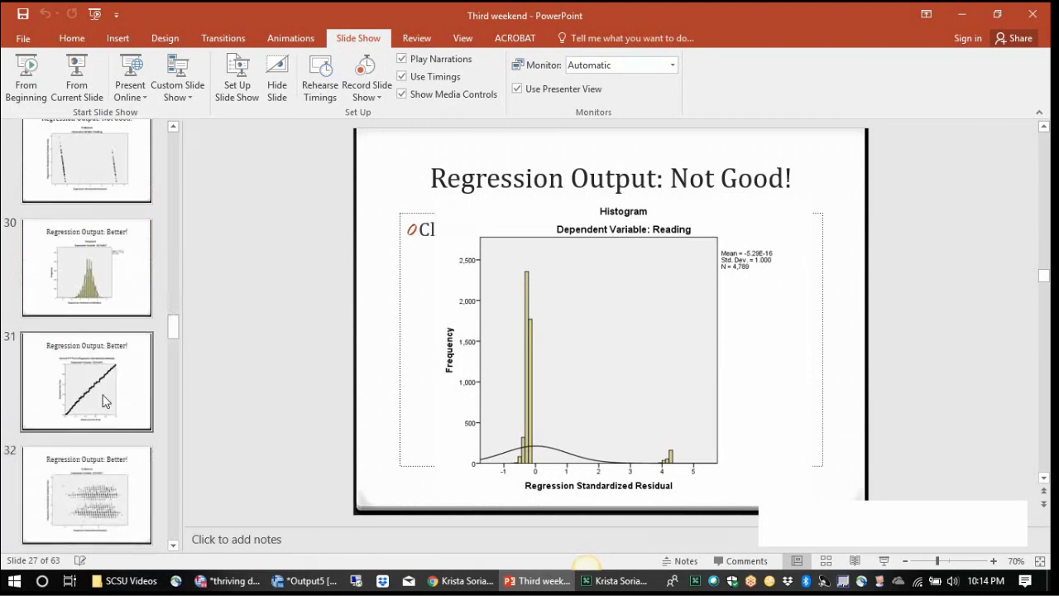
{"action": "left_click", "coordinate": [105, 400]}
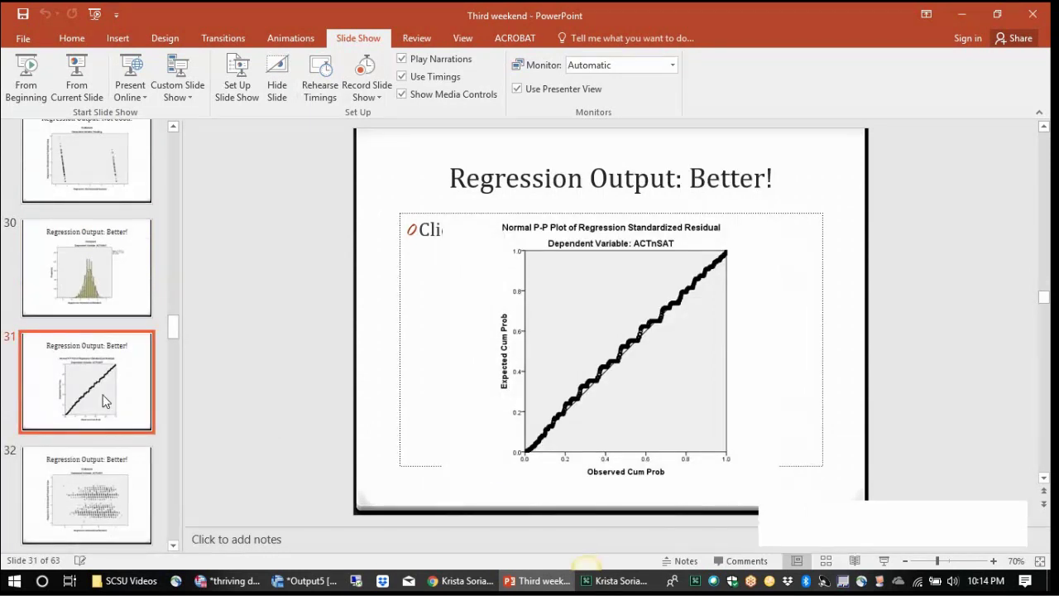
Step: Compare slides 29, 28 and 31, leaving slide 29, then show the SPSS predicted-by-residual scatterplot
{"action": "left_click", "coordinate": [118, 189]}
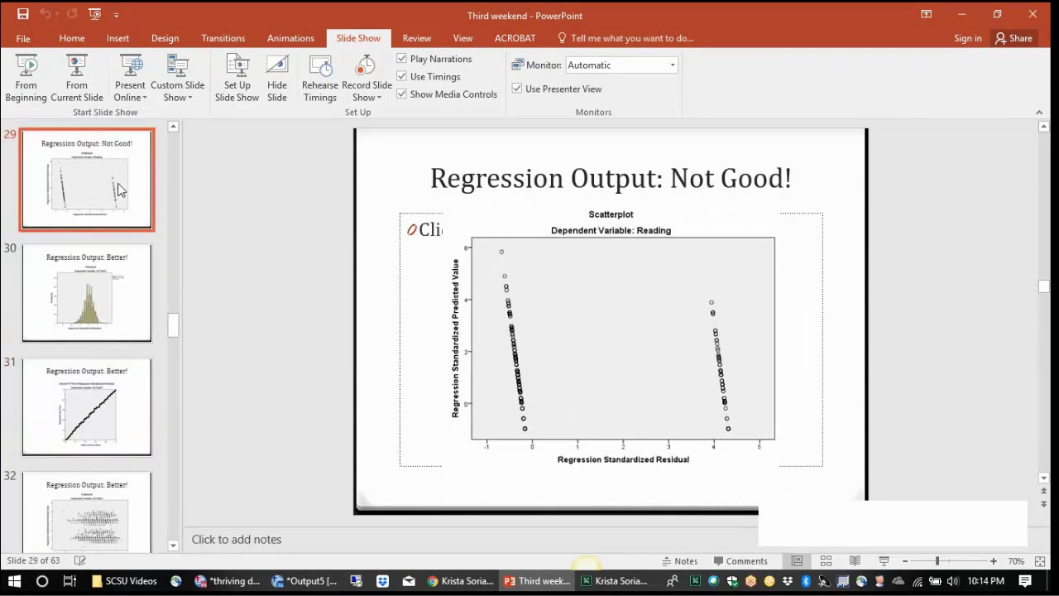
{"action": "key", "text": "Up"}
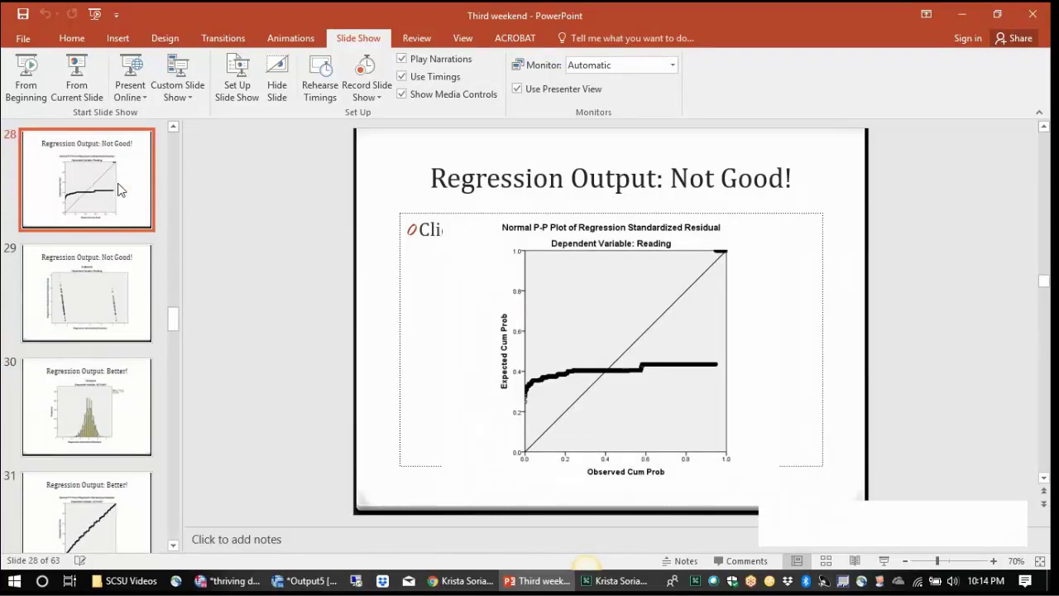
{"action": "left_click", "coordinate": [96, 497]}
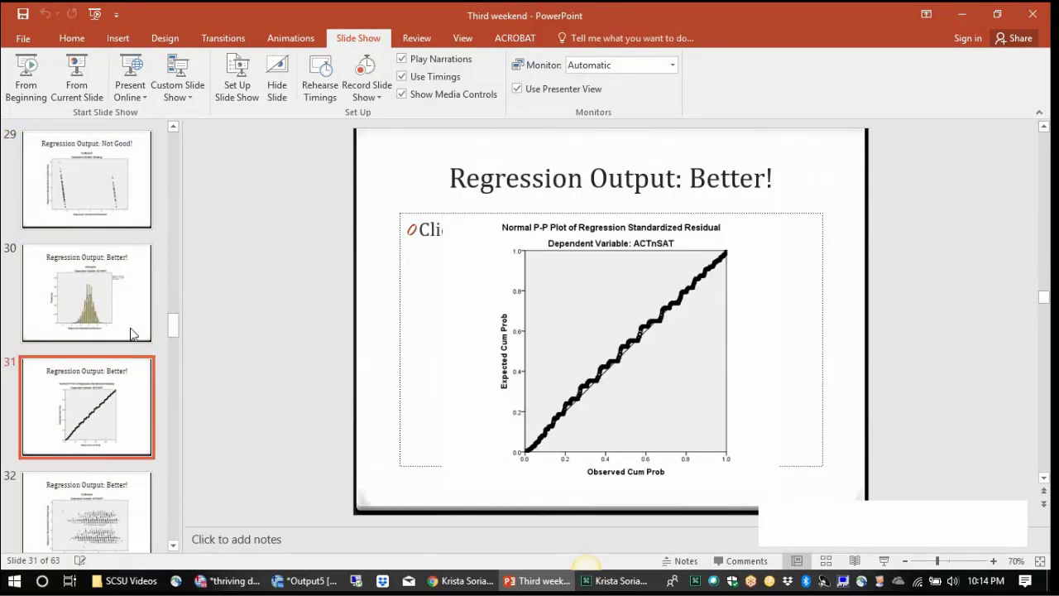
{"action": "left_click", "coordinate": [113, 216]}
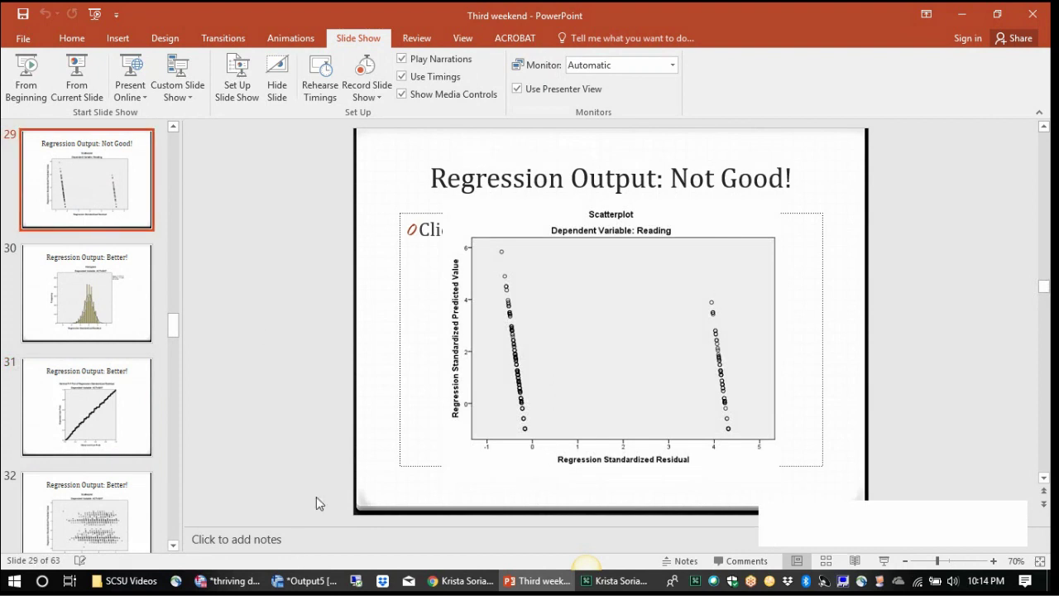
{"action": "left_click", "coordinate": [304, 580]}
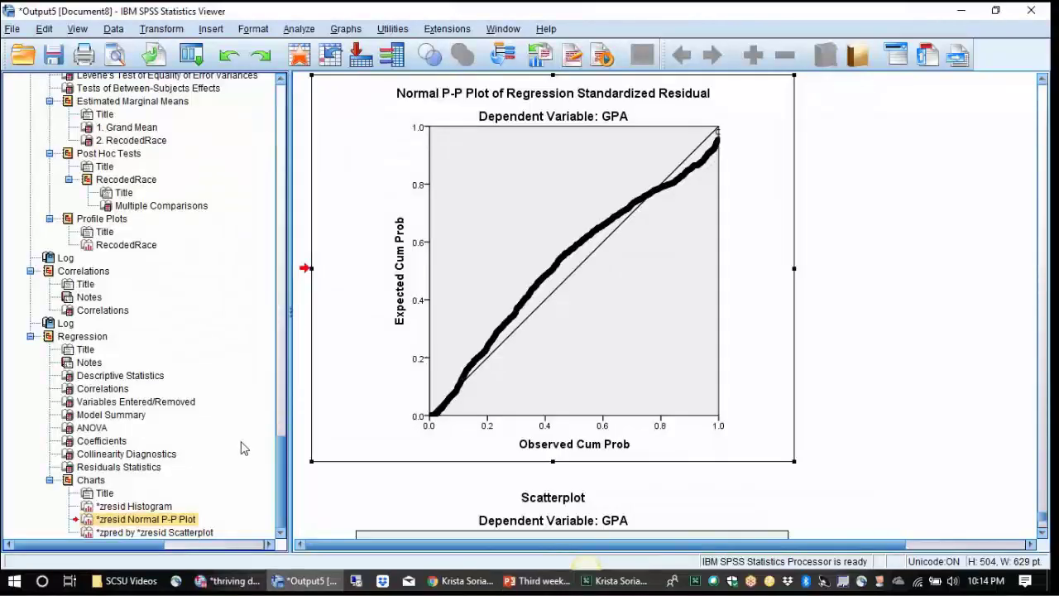
{"action": "left_click", "coordinate": [175, 532]}
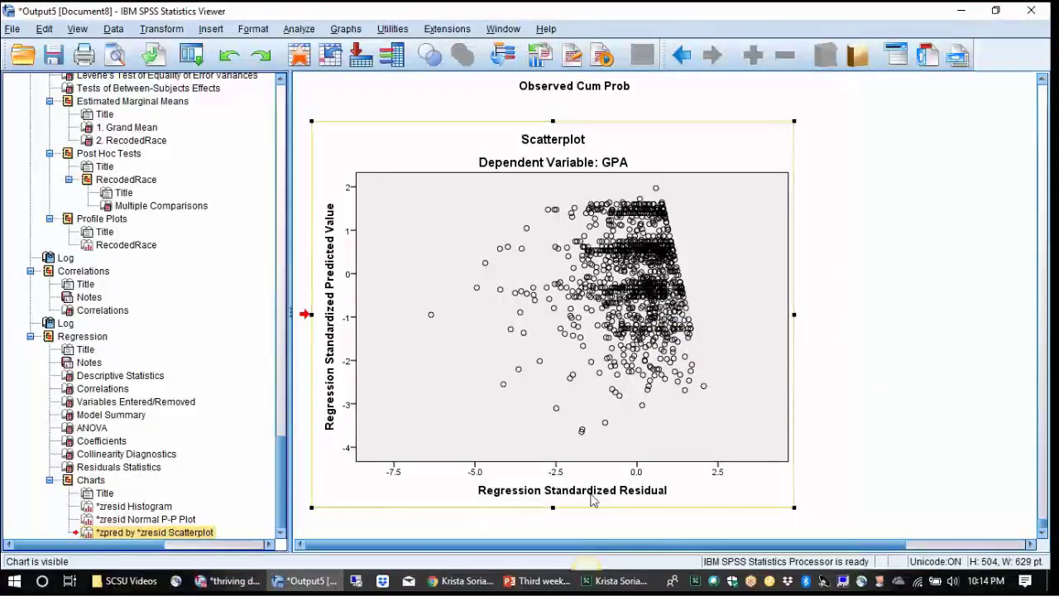
Step: Show slide 32, Regression Output: Better!, compare it with the SPSS scatterplot, and return to PowerPoint
{"action": "left_click", "coordinate": [538, 580]}
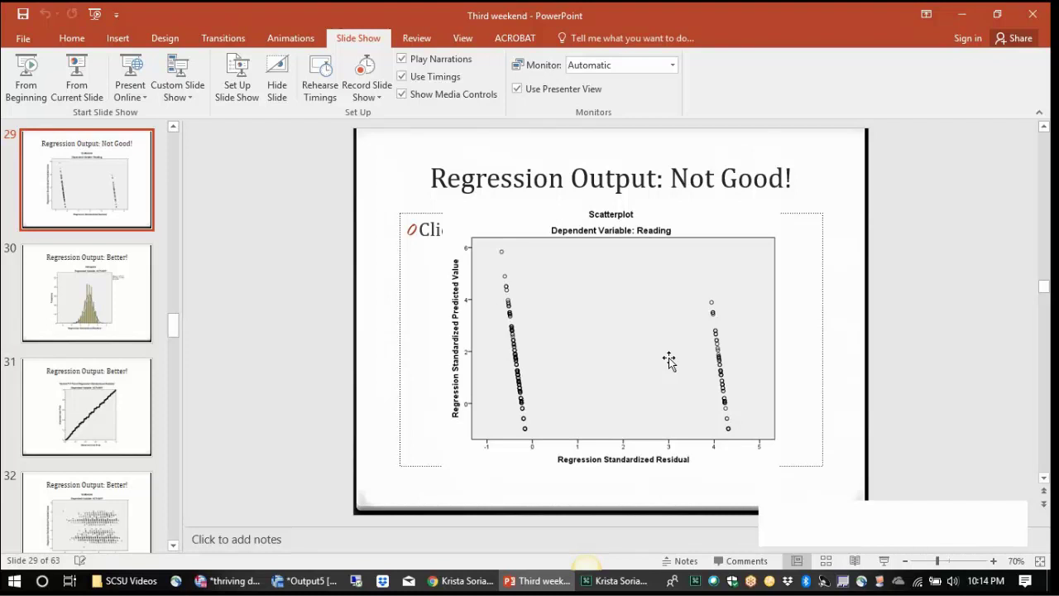
{"action": "left_click", "coordinate": [121, 509]}
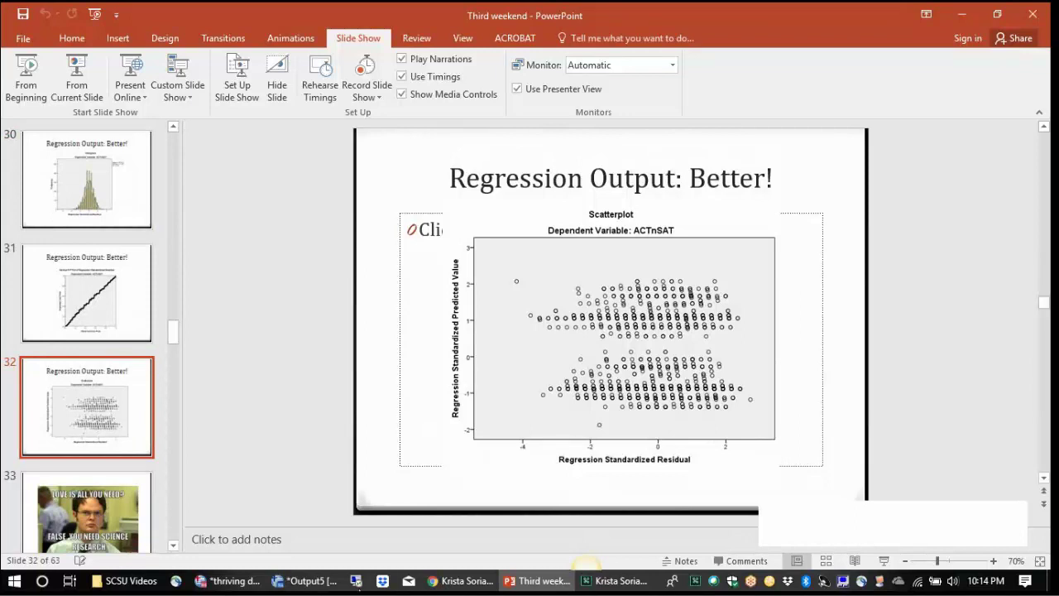
{"action": "left_click", "coordinate": [306, 580]}
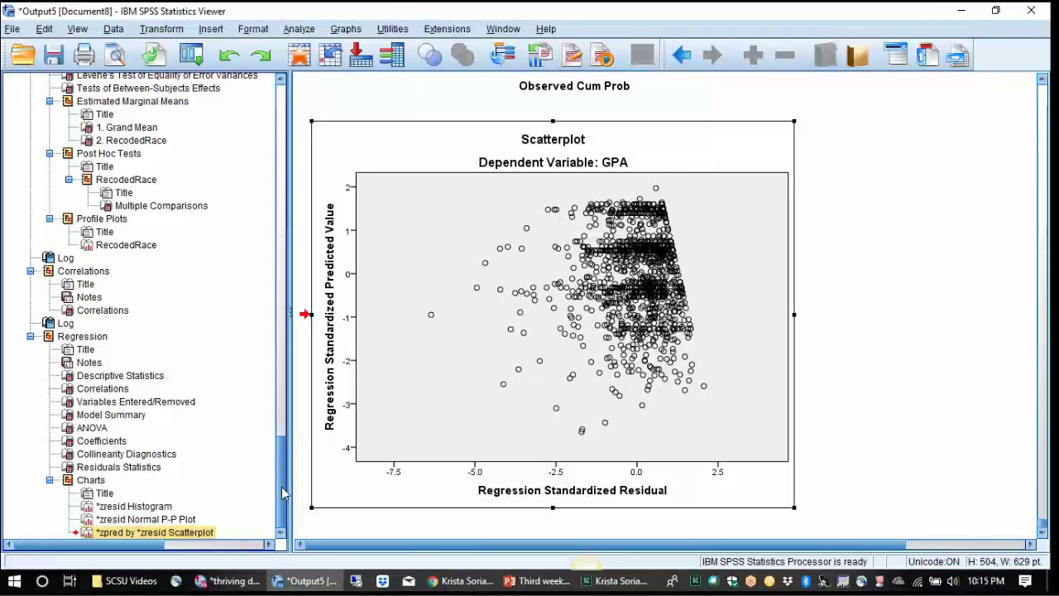
{"action": "left_click", "coordinate": [529, 581]}
{"action": "left_click_drag", "start_coordinate": [175, 331], "coordinate": [175, 220]}
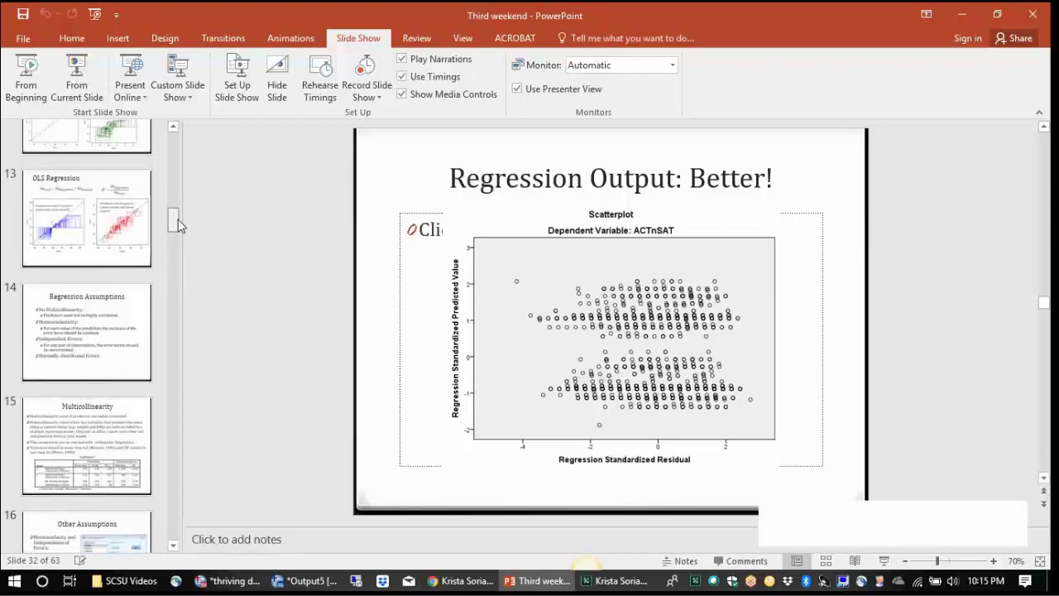
Step: Show slide 14 and highlight the homoscedasticity, independent errors and normally-distributed errors assumptions
{"action": "left_click", "coordinate": [100, 361]}
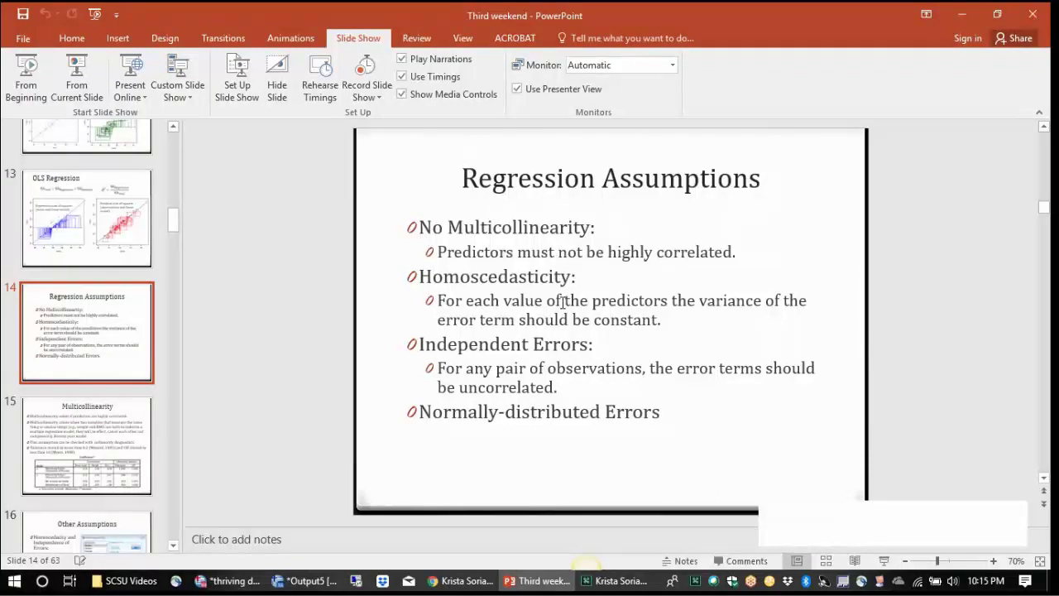
{"action": "left_click_drag", "start_coordinate": [421, 276], "coordinate": [575, 318]}
{"action": "left_click", "coordinate": [511, 303]}
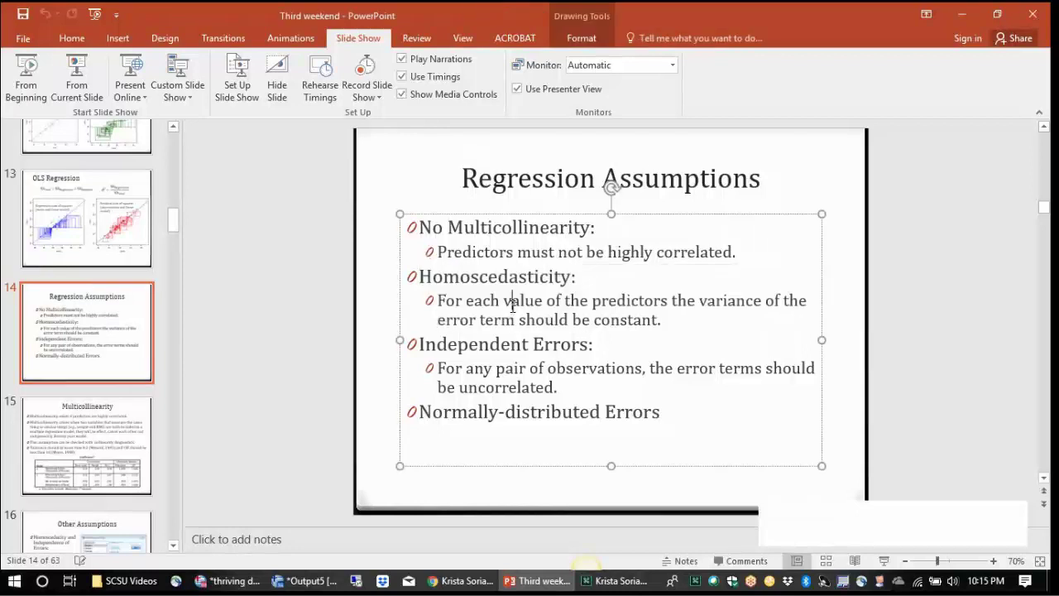
{"action": "left_click_drag", "start_coordinate": [456, 351], "coordinate": [556, 400]}
{"action": "triple_click", "coordinate": [452, 411]}
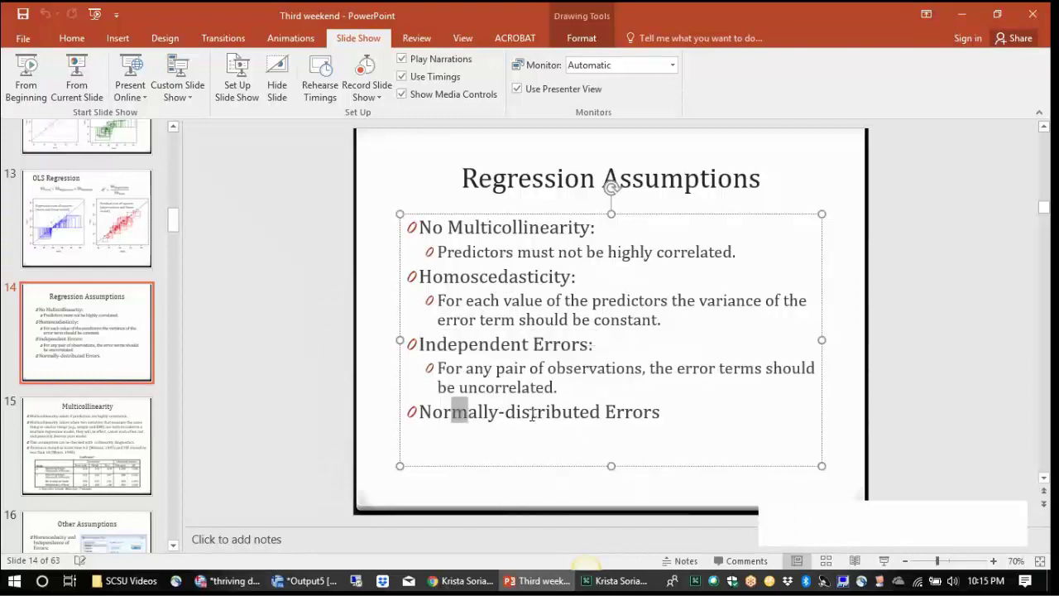
{"action": "left_click", "coordinate": [542, 420]}
Step: Briefly bring up the SPSS Data Editor, then return to the PowerPoint slide
{"action": "mouse_move", "coordinate": [286, 580]}
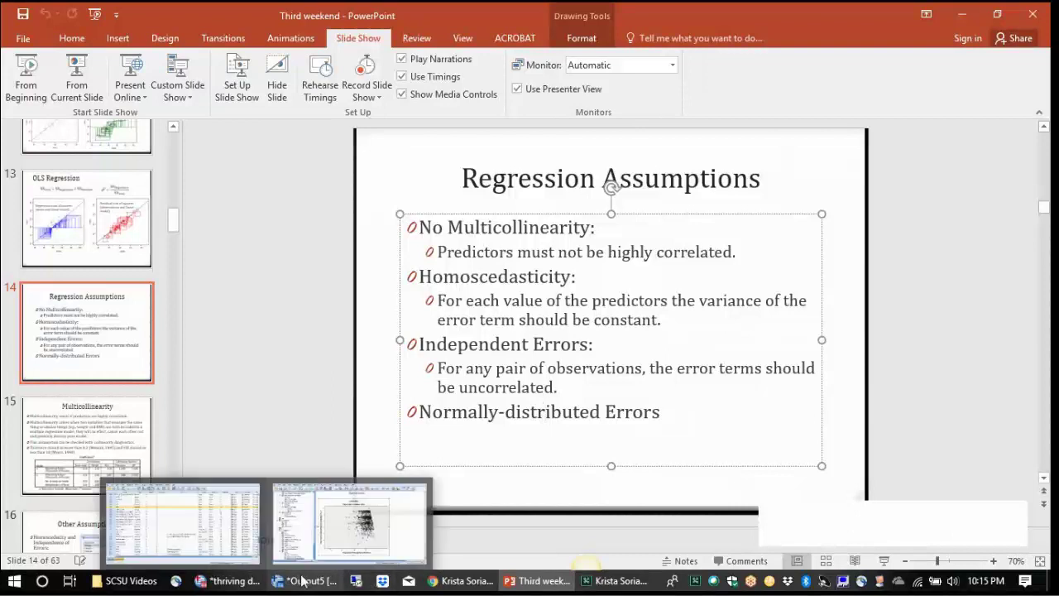
{"action": "left_click", "coordinate": [237, 582]}
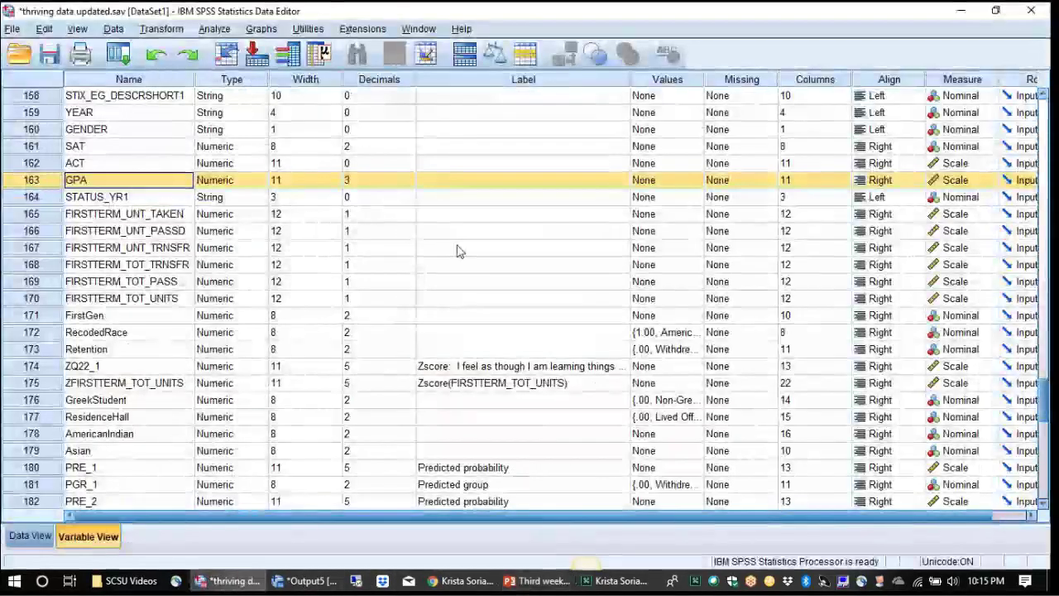
{"action": "key", "text": "alt+Tab"}
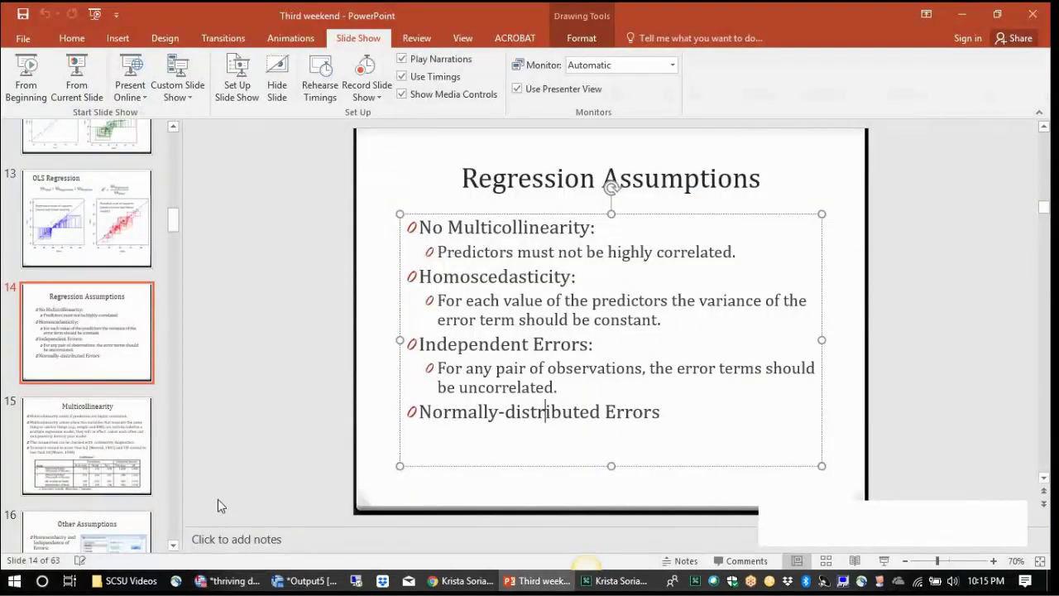
Step: Advance through slides 15–19, then step from slide 34, Logistic Regression, to slide 36
{"action": "left_click", "coordinate": [107, 430]}
{"action": "key", "text": "Down"}
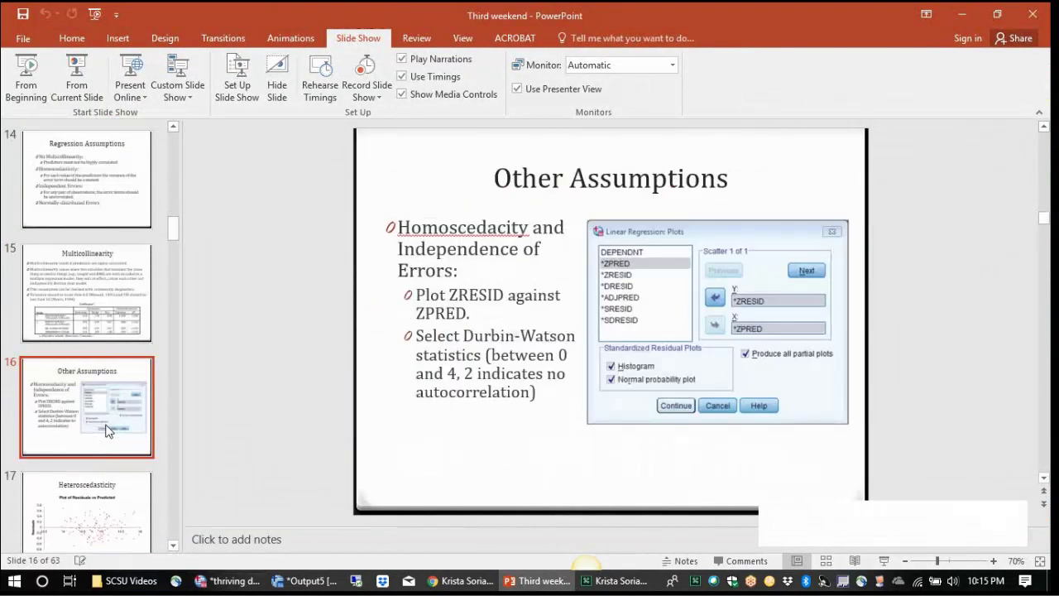
{"action": "key", "text": "Down"}
{"action": "key", "text": "Down"}
{"action": "key", "text": "Down"}
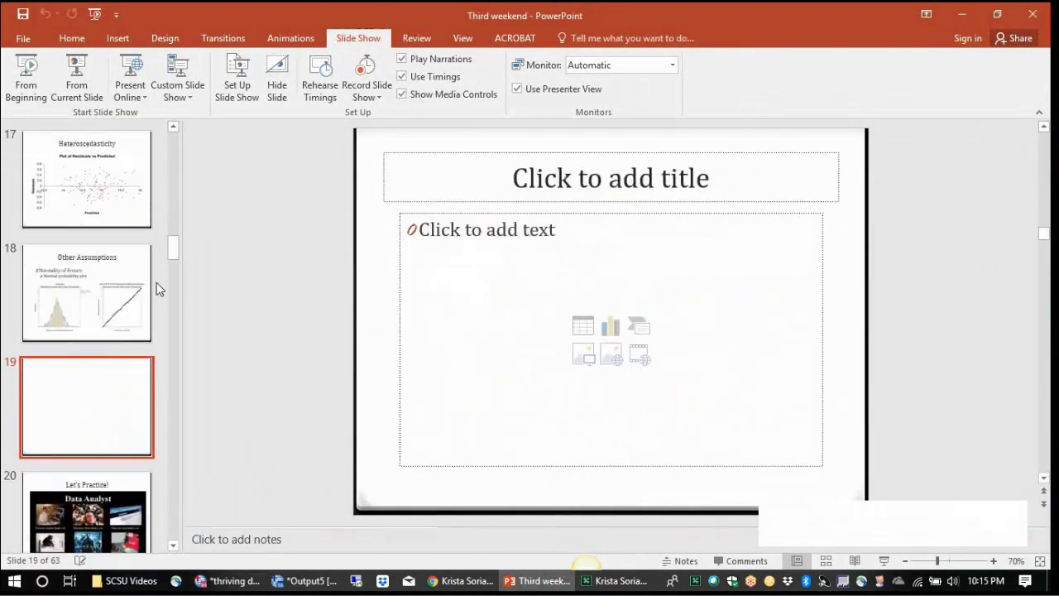
{"action": "left_click_drag", "start_coordinate": [174, 240], "coordinate": [184, 340]}
{"action": "left_click", "coordinate": [99, 329]}
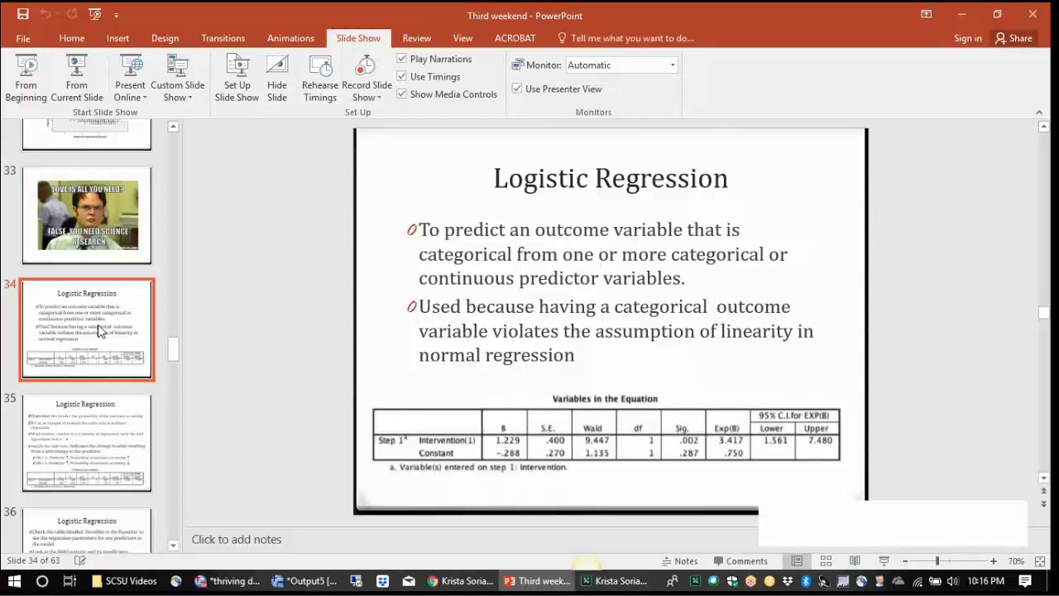
{"action": "key", "text": "Down"}
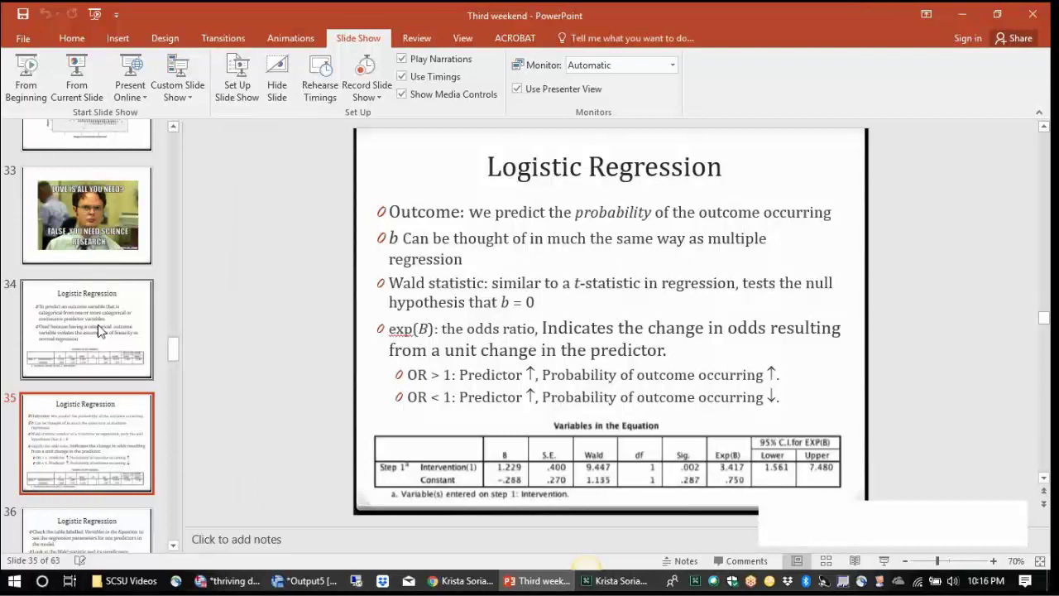
{"action": "key", "text": "Down"}
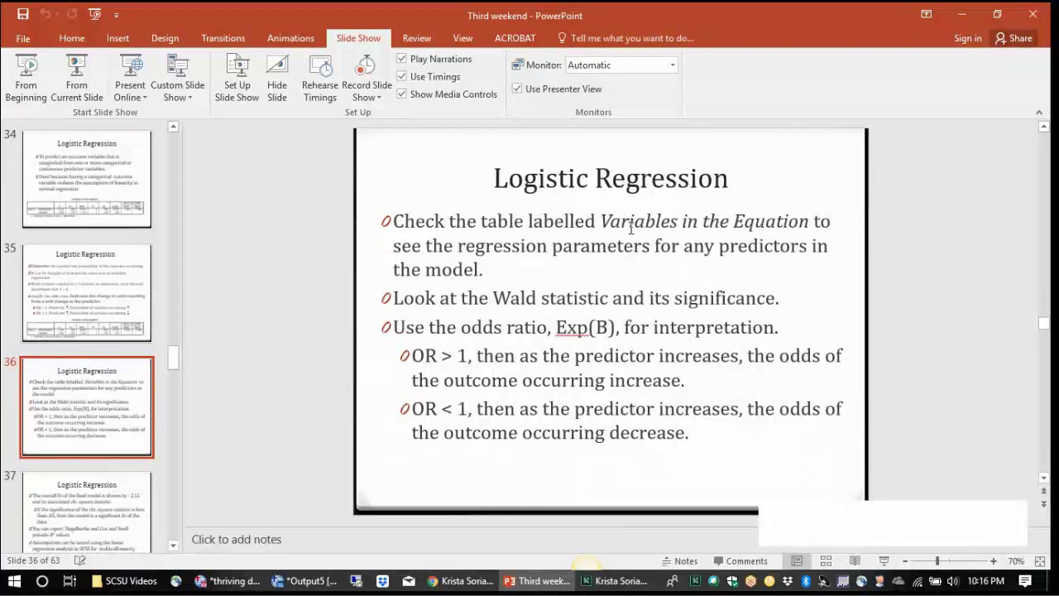
Step: In SPSS, open the Analyze > Regression > Binary Logistic dialog
{"action": "left_click", "coordinate": [307, 579]}
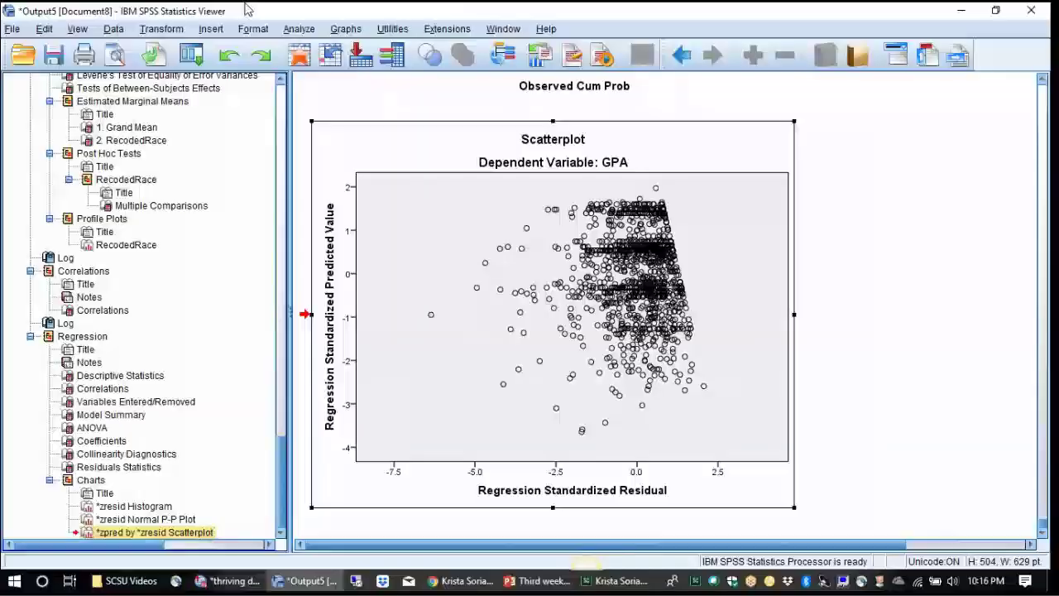
{"action": "left_click", "coordinate": [285, 29]}
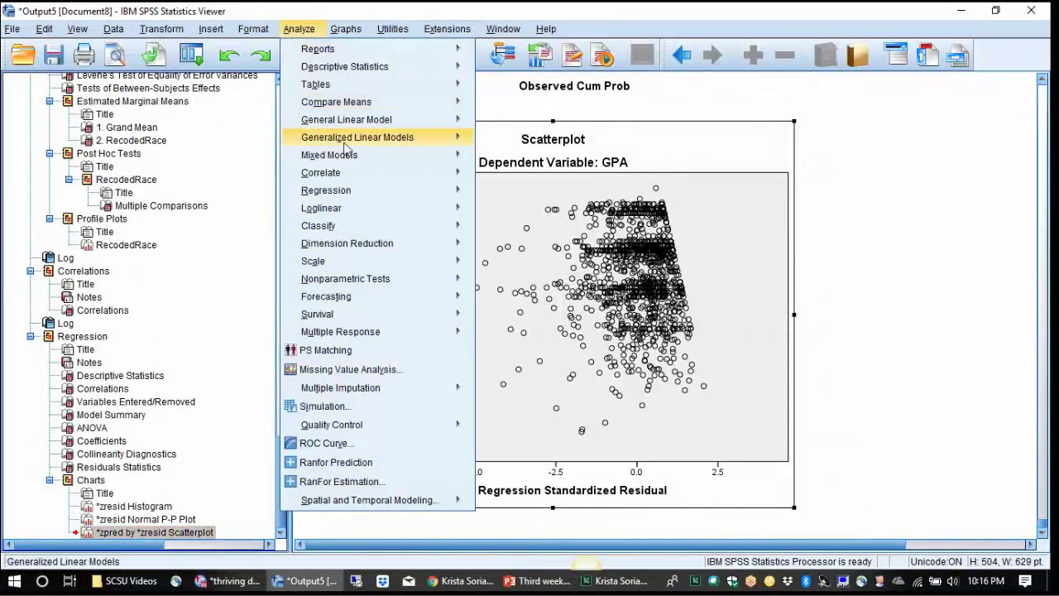
{"action": "mouse_move", "coordinate": [372, 192]}
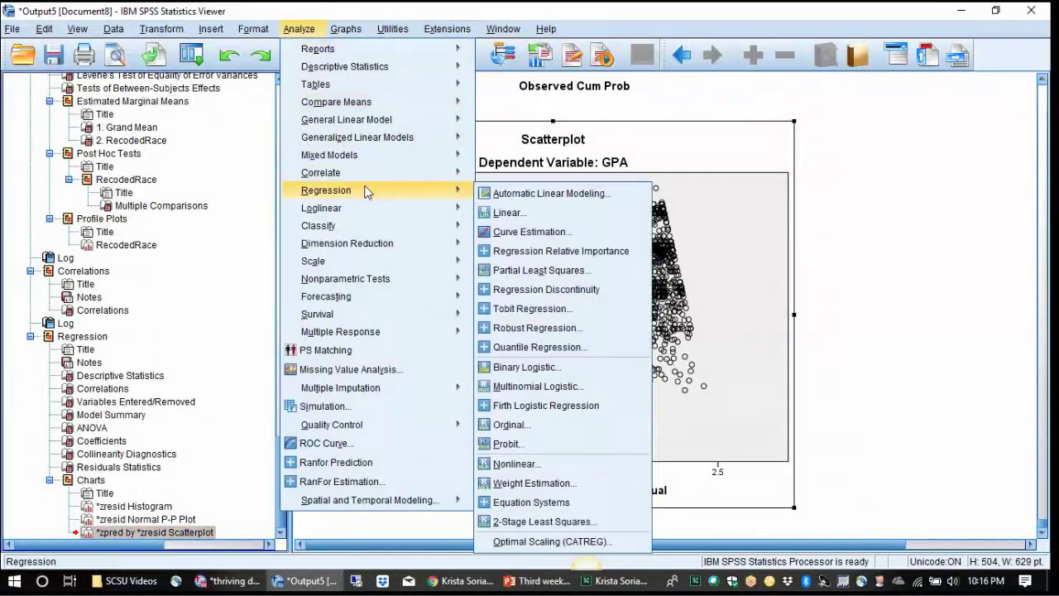
{"action": "left_click", "coordinate": [571, 366]}
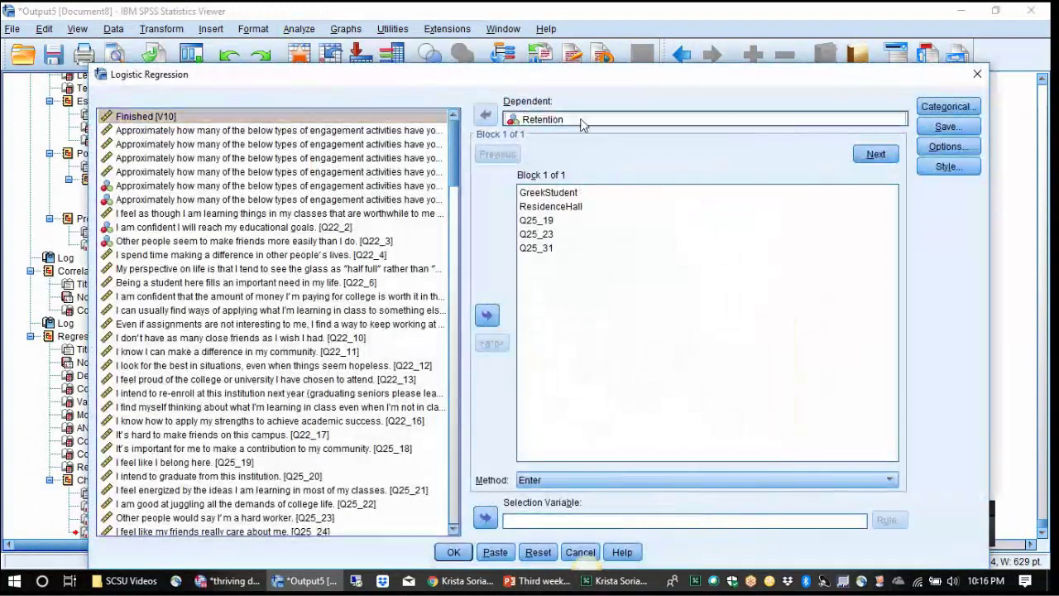
Step: Keep Retention as the dependent variable and add GPA to the Block 1 covariates
{"action": "left_click", "coordinate": [581, 123]}
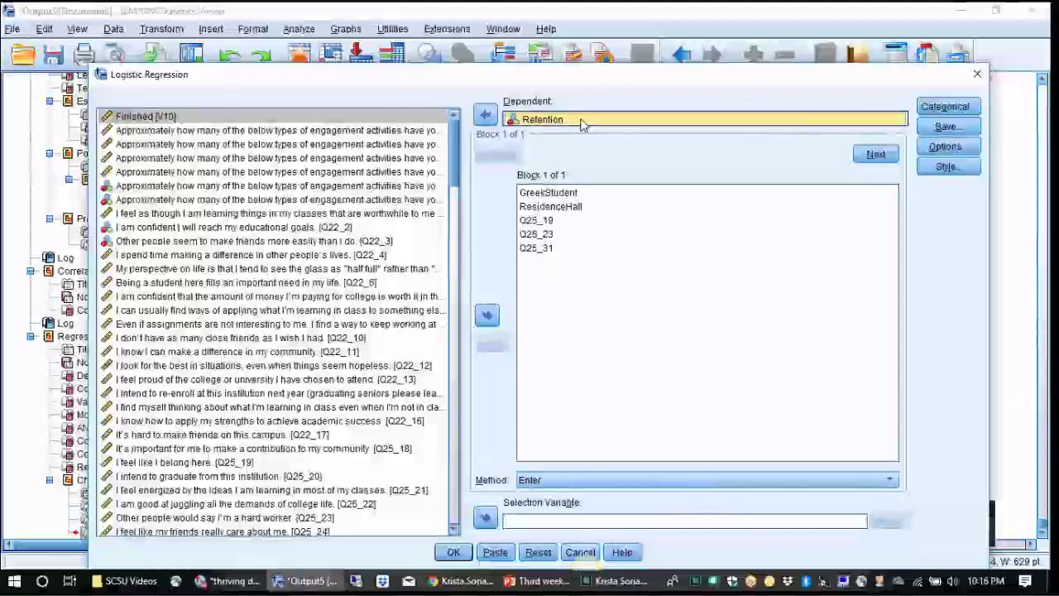
{"action": "left_click_drag", "start_coordinate": [457, 161], "coordinate": [453, 510]}
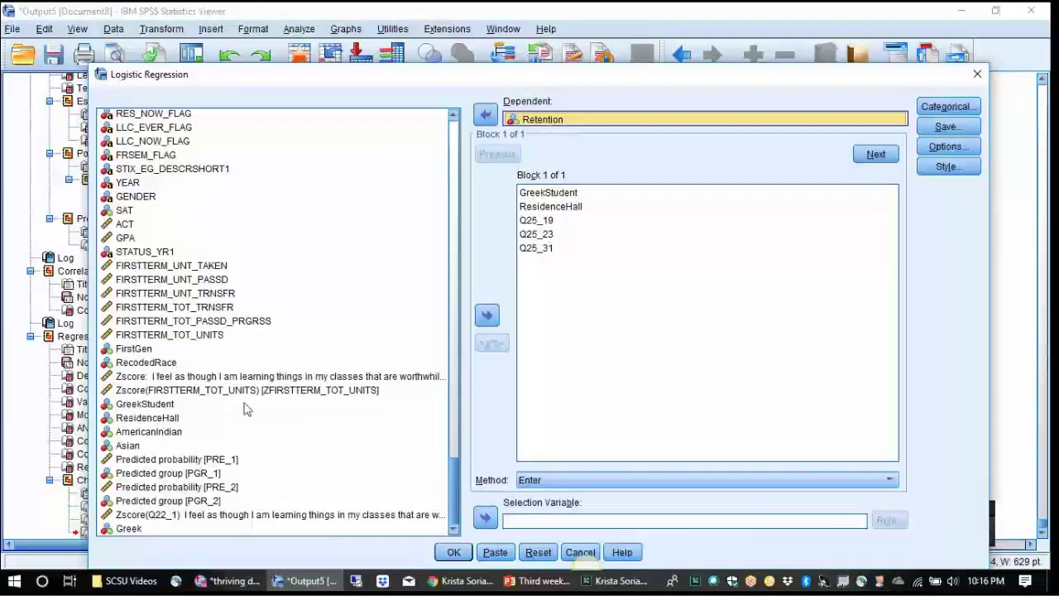
{"action": "left_click", "coordinate": [125, 239]}
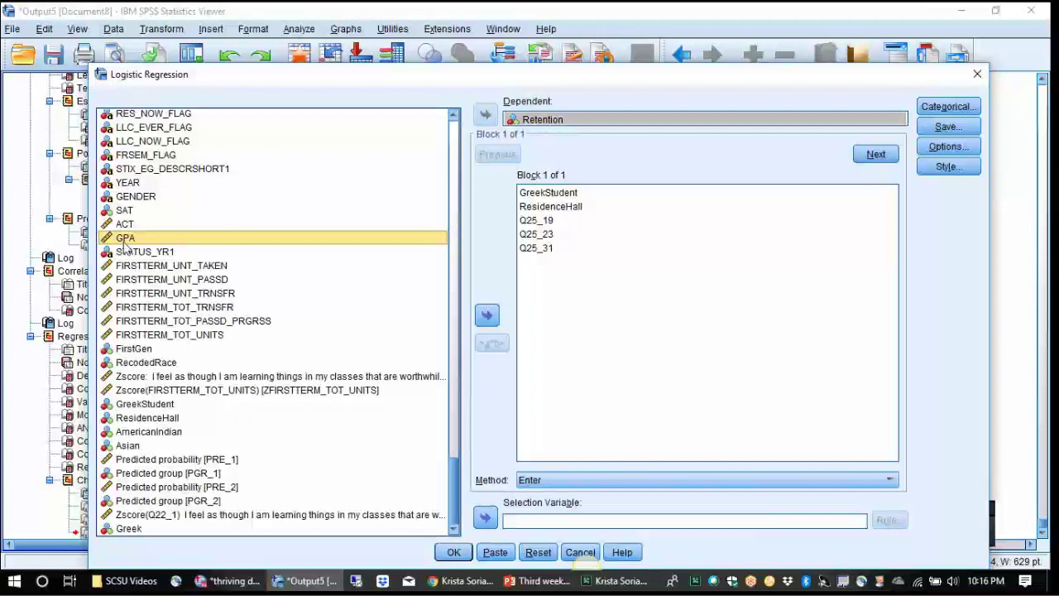
{"action": "left_click", "coordinate": [487, 315]}
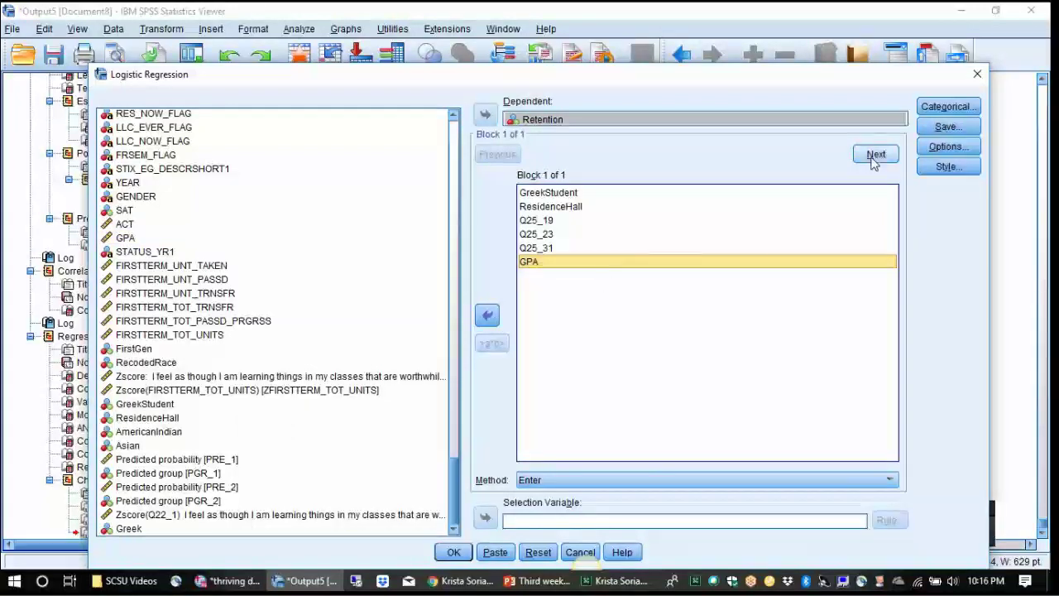
Step: Confirm saving predicted probabilities and group membership, and the Hosmer-Lemeshow fit option
{"action": "left_click", "coordinate": [947, 128]}
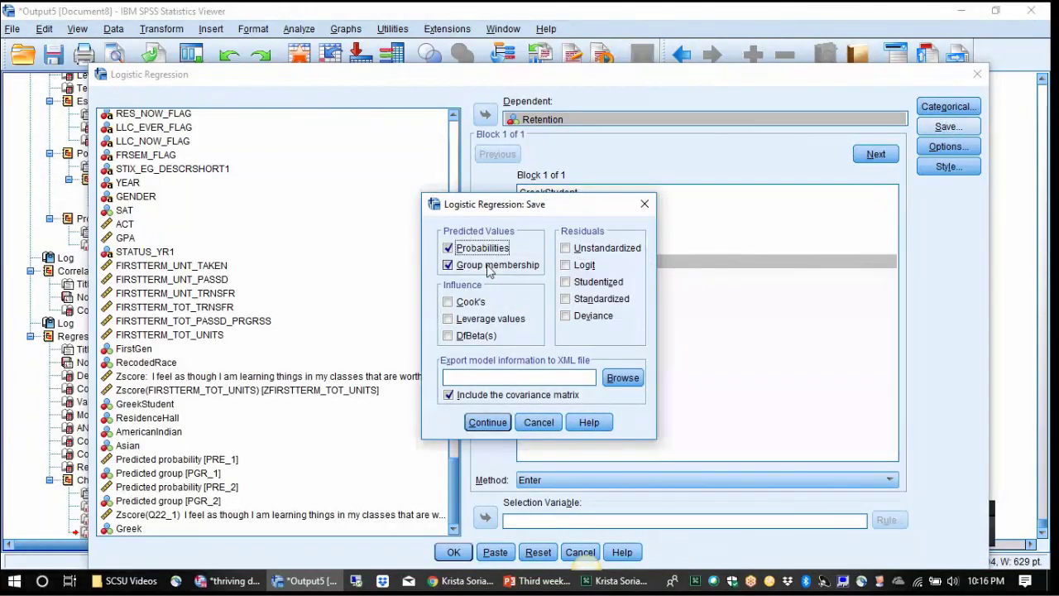
{"action": "left_click", "coordinate": [488, 424]}
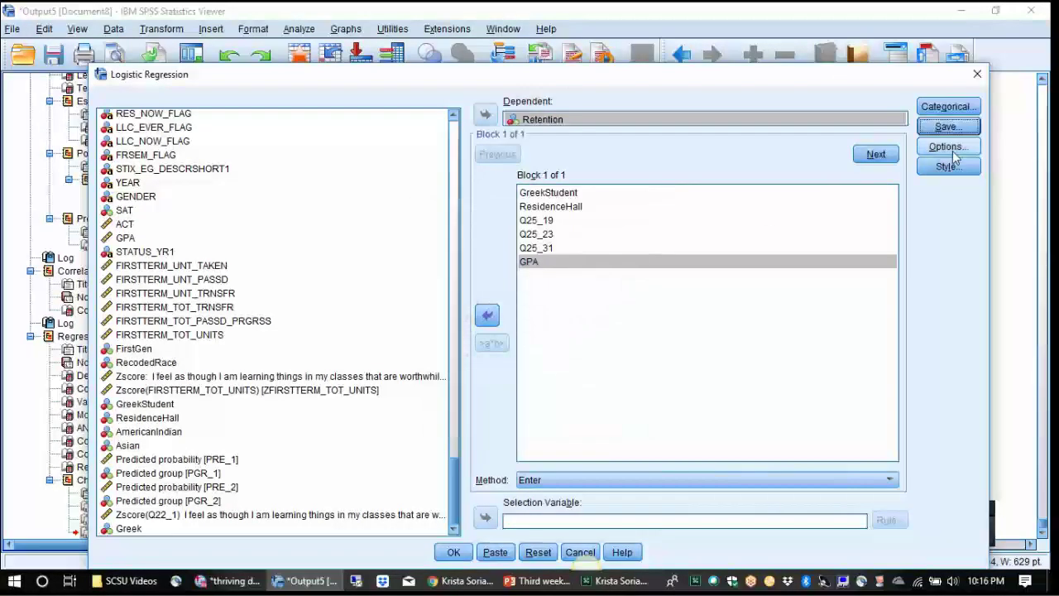
{"action": "left_click", "coordinate": [951, 149]}
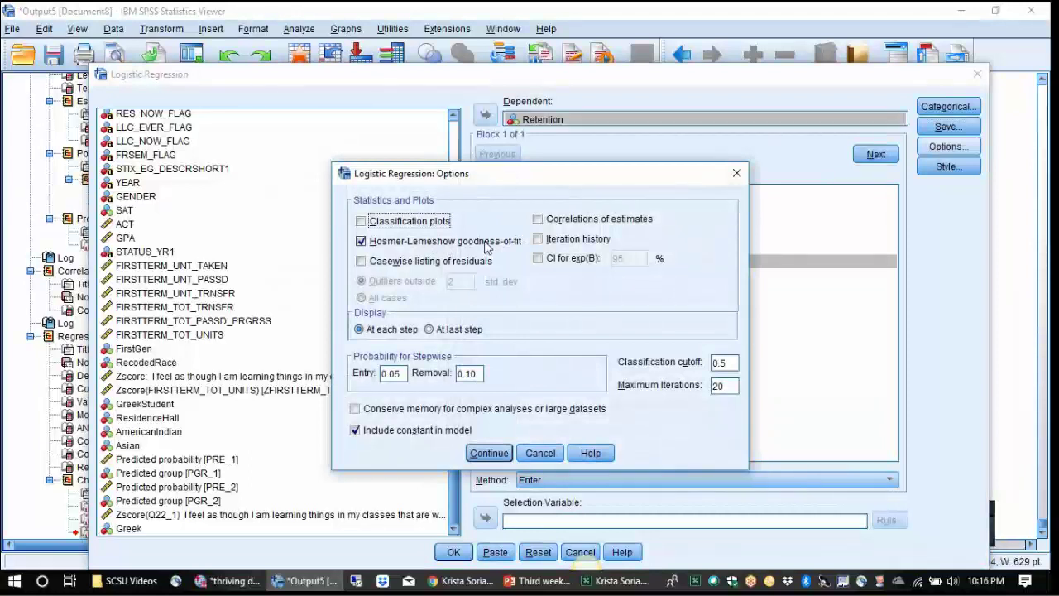
{"action": "left_click", "coordinate": [480, 452]}
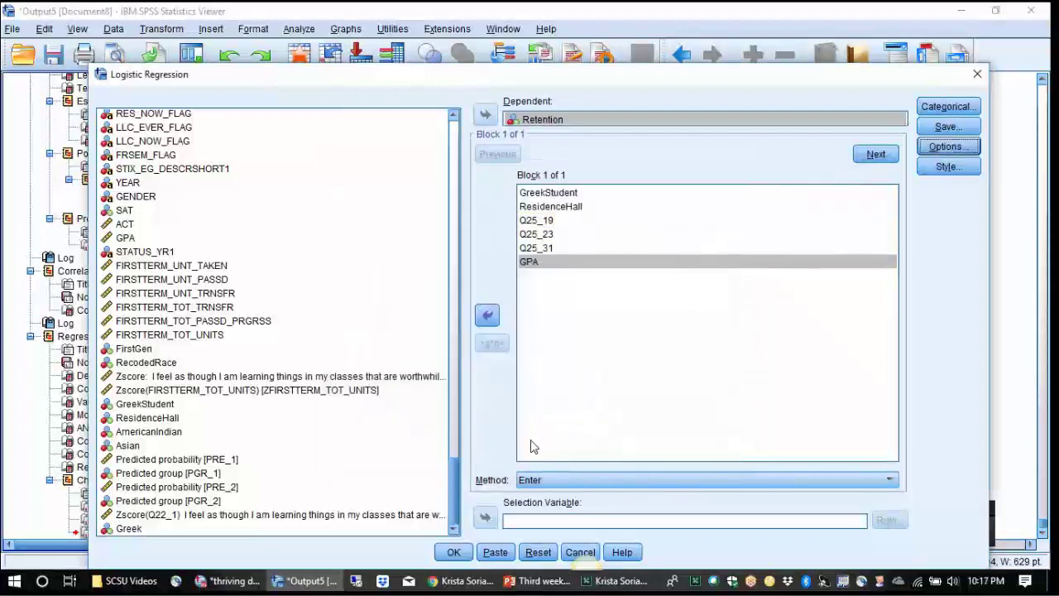
Step: Run the model with GPA, view its Variables in the Equation table, then return to PowerPoint
{"action": "left_click", "coordinate": [451, 550]}
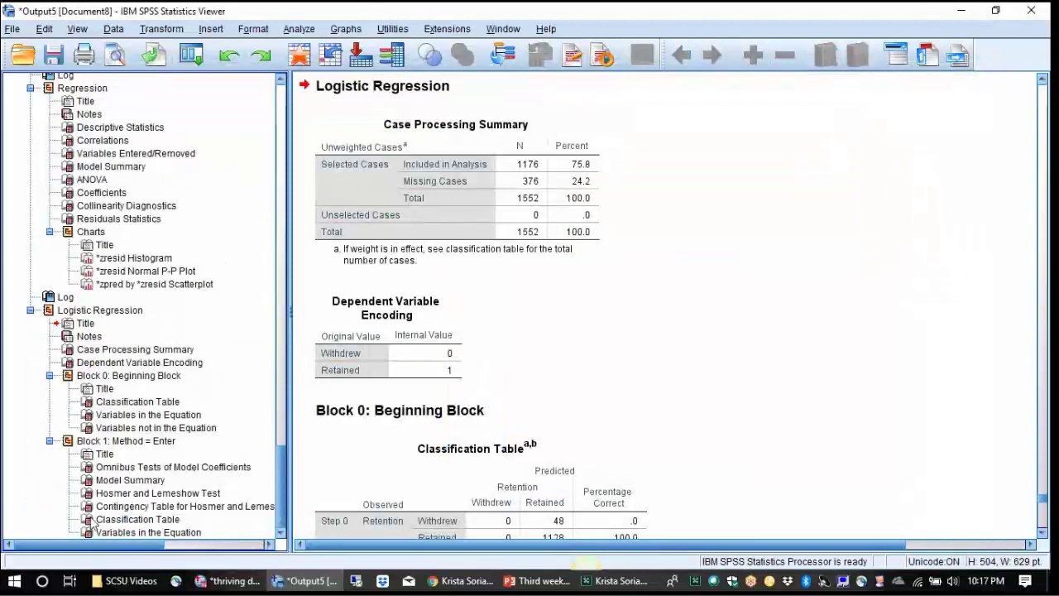
{"action": "left_click", "coordinate": [144, 533]}
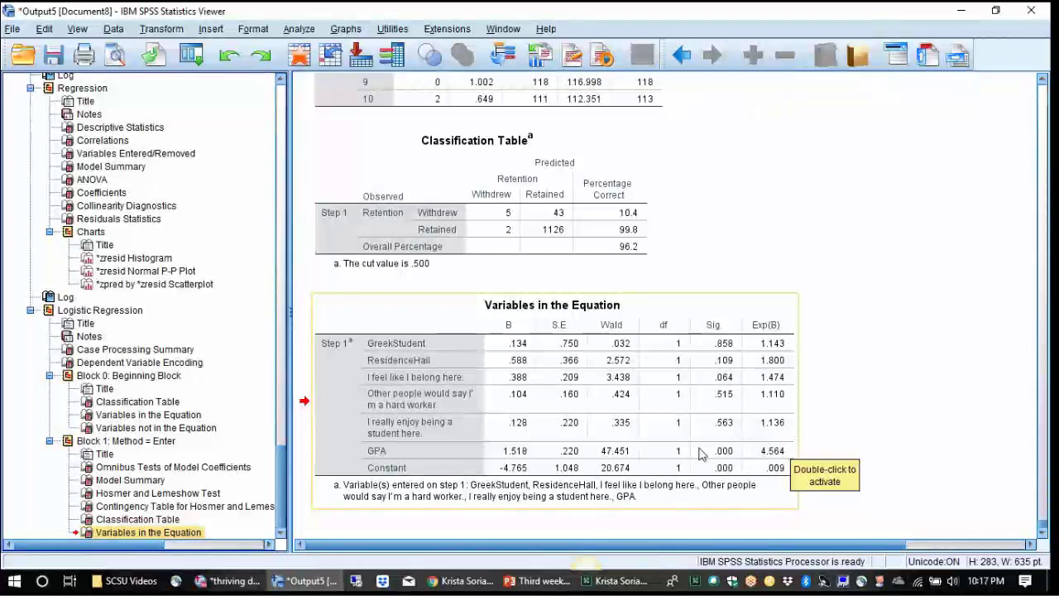
{"action": "left_click", "coordinate": [539, 580]}
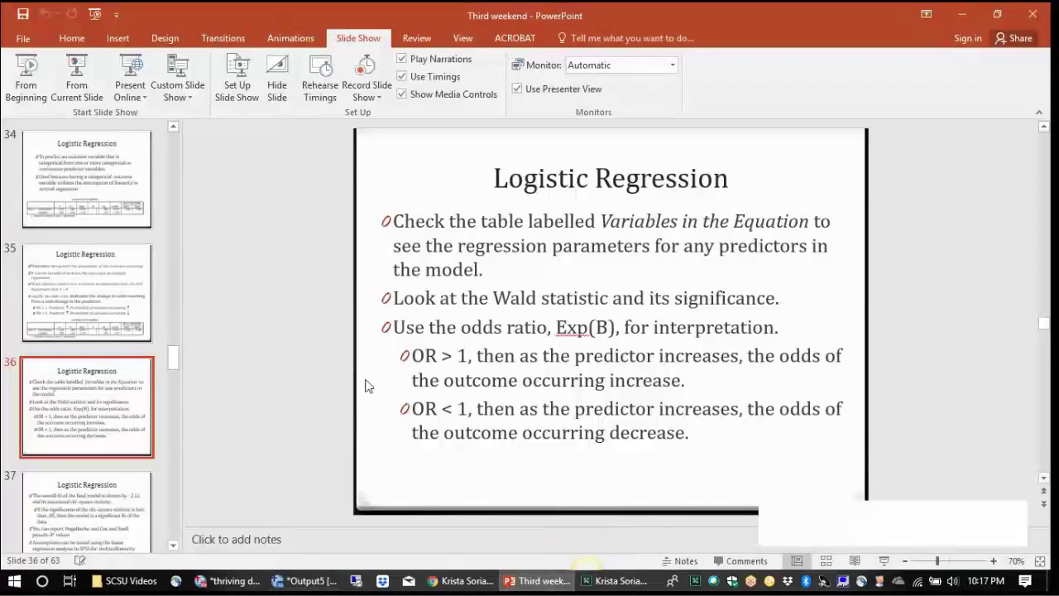
Step: Highlight slide 35's definition of exp(B) as the odds ratio, then return to the SPSS output
{"action": "left_click", "coordinate": [118, 284]}
{"action": "left_click_drag", "start_coordinate": [461, 330], "coordinate": [675, 350]}
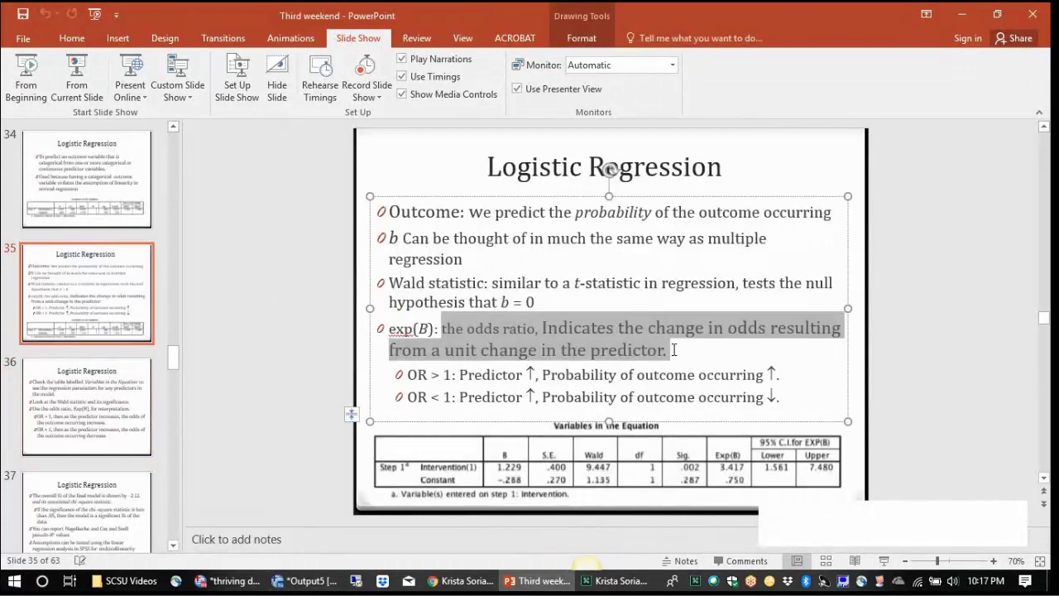
{"action": "left_click", "coordinate": [542, 342]}
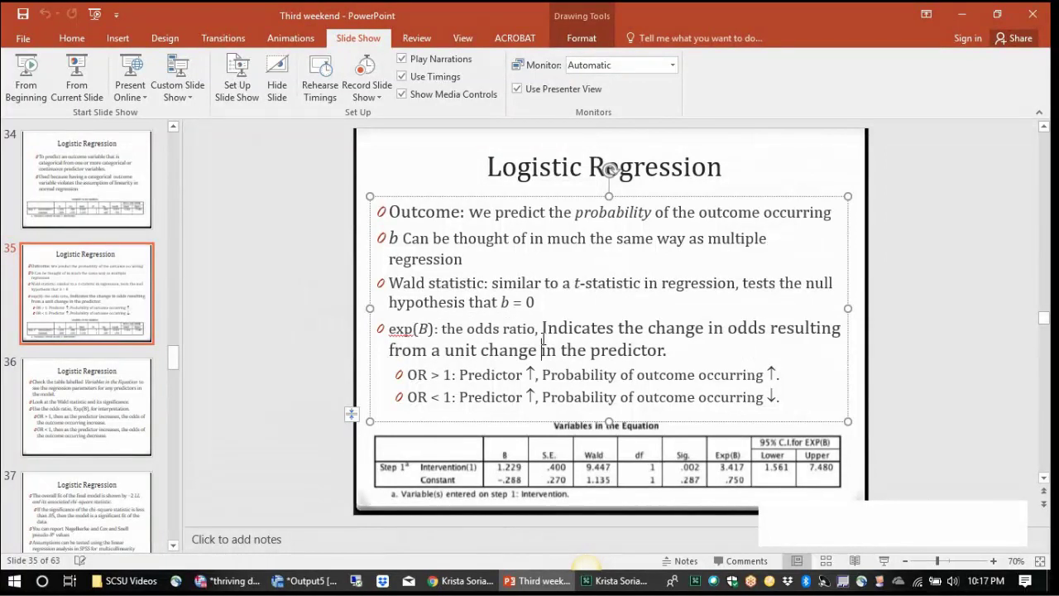
{"action": "left_click", "coordinate": [307, 580]}
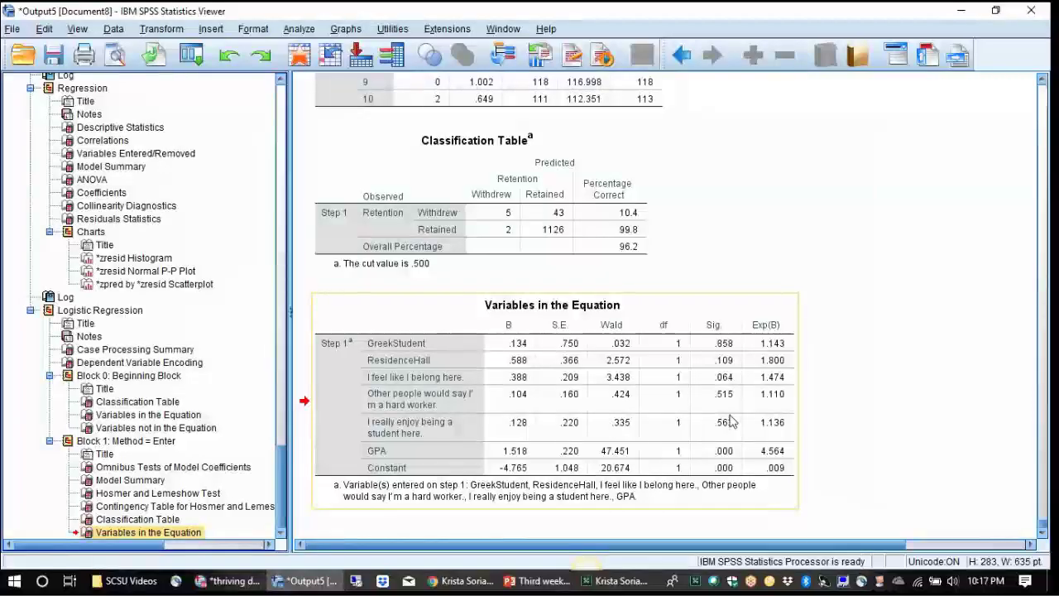
Step: Select the Variables in the Equation table and open the Analyze > Regression menu
{"action": "left_click", "coordinate": [776, 462]}
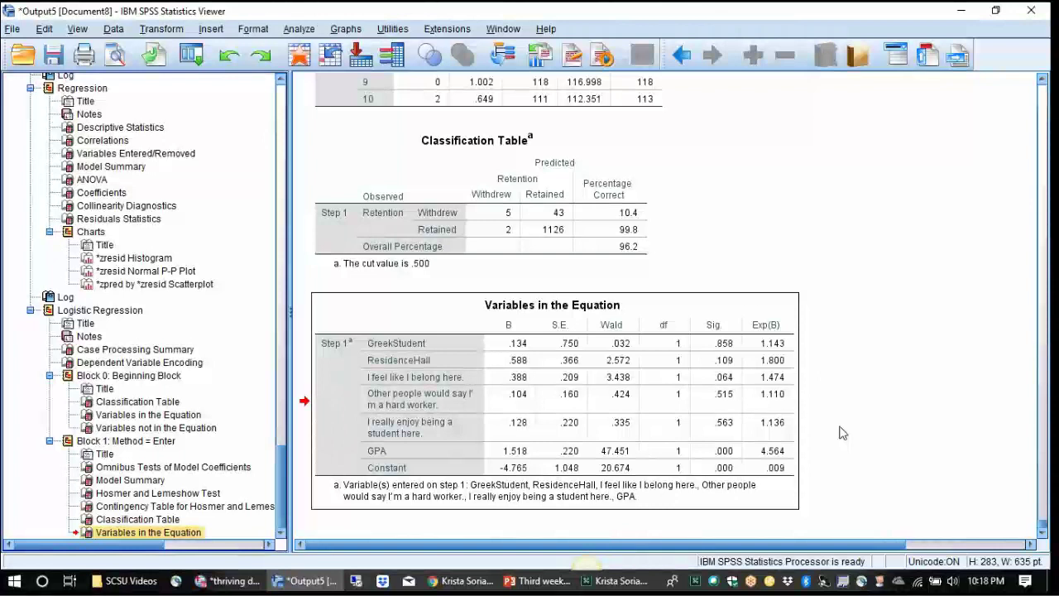
{"action": "left_click", "coordinate": [642, 406]}
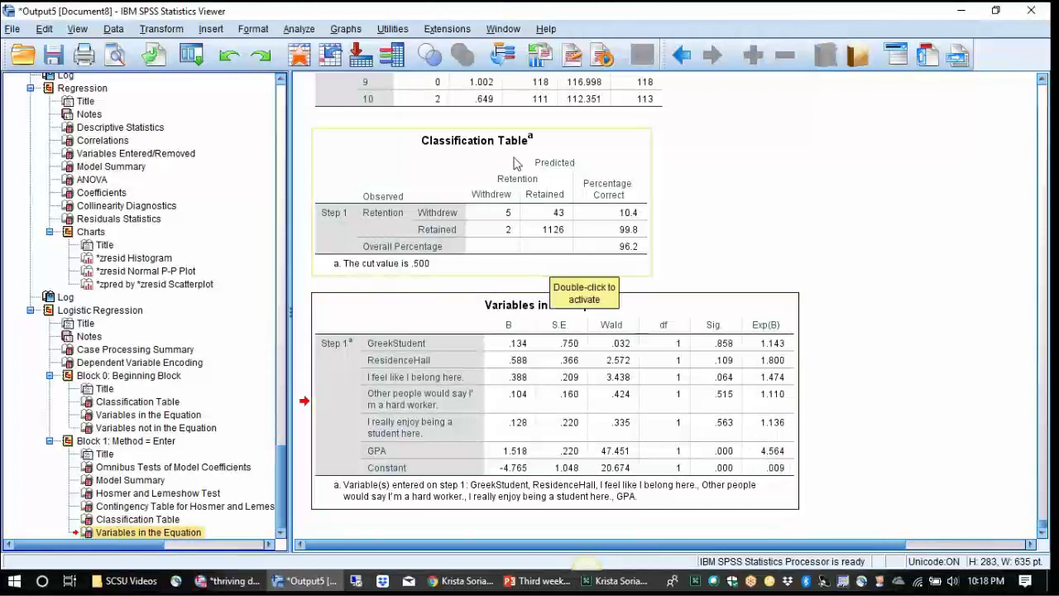
{"action": "left_click", "coordinate": [299, 28]}
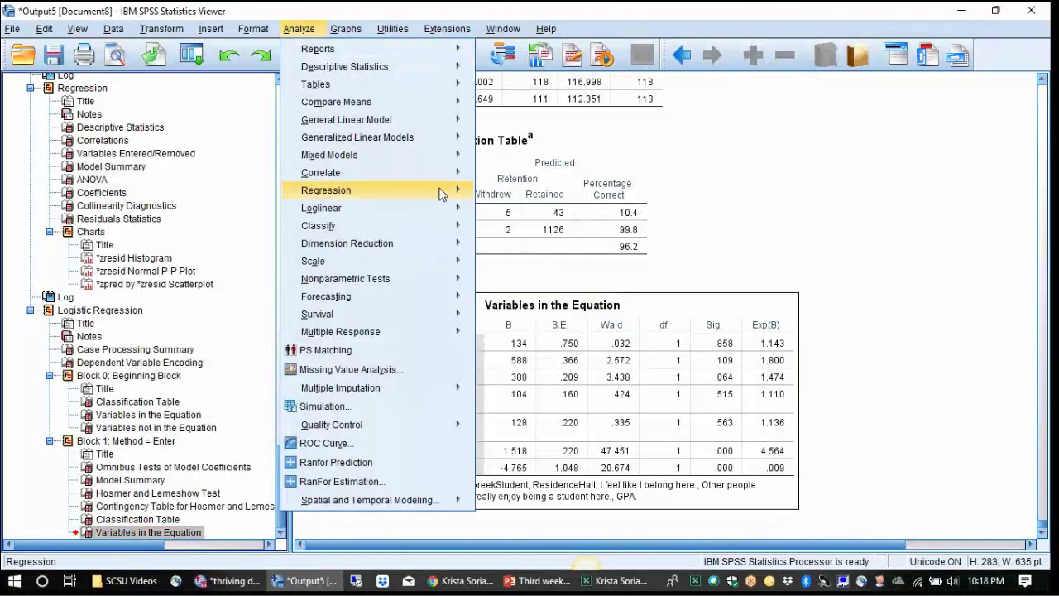
Step: Rerun Binary Logistic with GPA removed from Block 1 and view the new Variables in the Equation
{"action": "mouse_move", "coordinate": [364, 189]}
{"action": "left_click", "coordinate": [529, 366]}
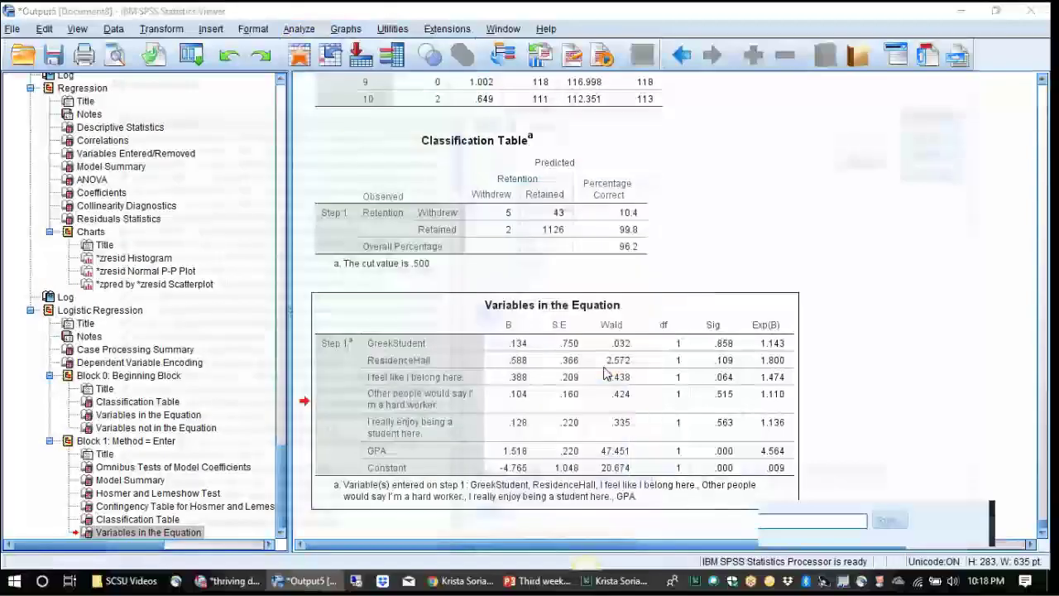
{"action": "left_click", "coordinate": [528, 261]}
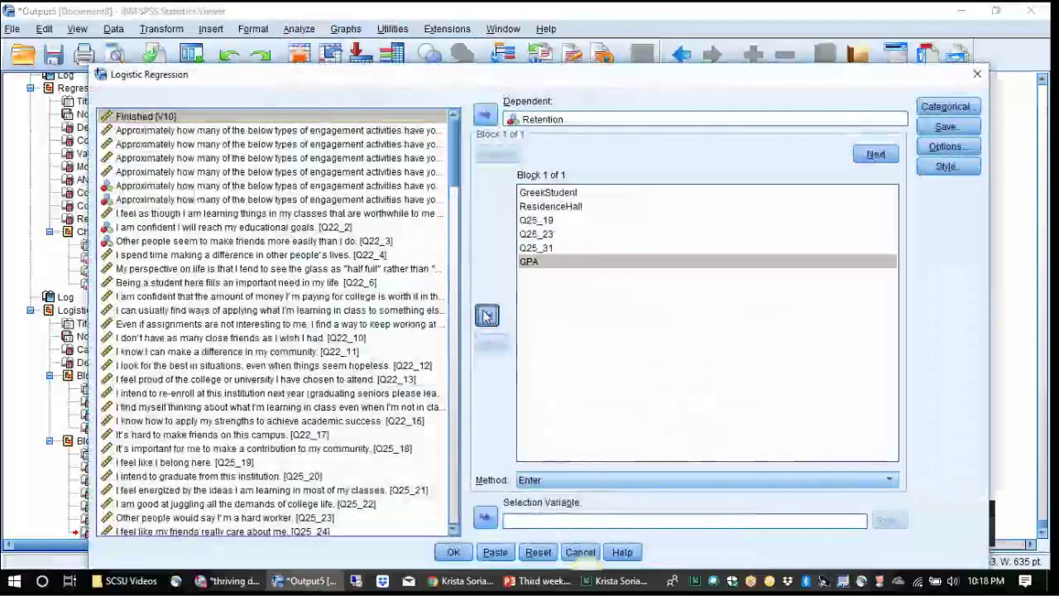
{"action": "left_click", "coordinate": [486, 314]}
{"action": "left_click", "coordinate": [454, 551]}
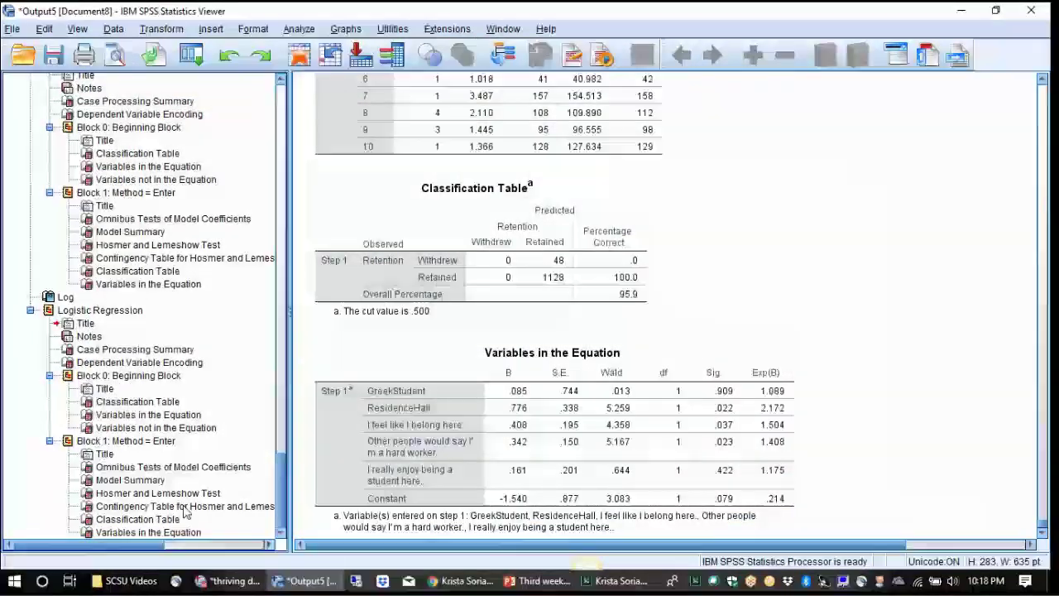
{"action": "left_click", "coordinate": [172, 532]}
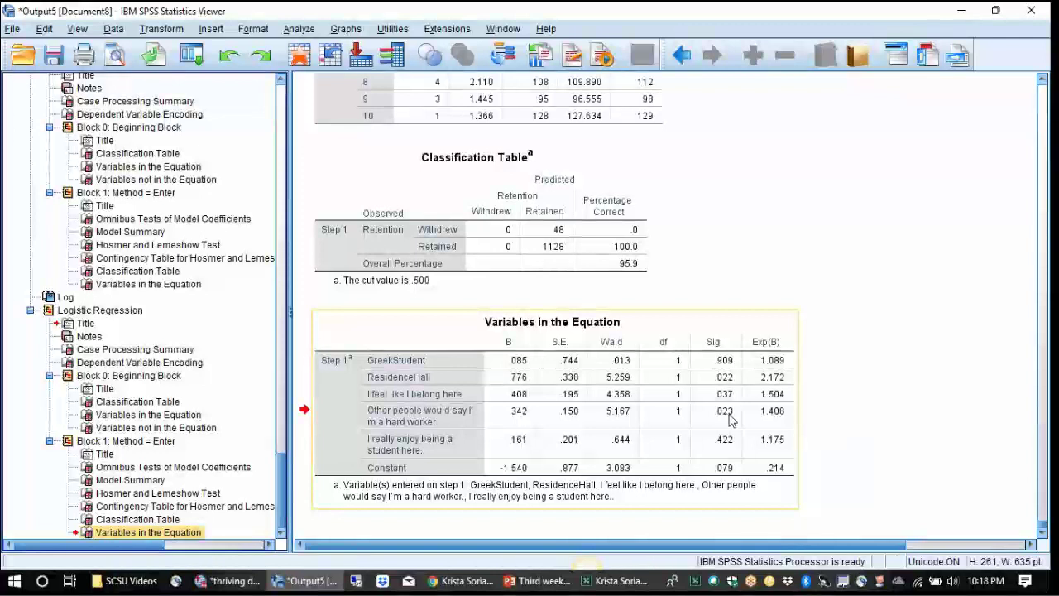
Step: Advance the lecture to slide 37 on model fit and pseudo-R², then return to SPSS
{"action": "left_click", "coordinate": [540, 582]}
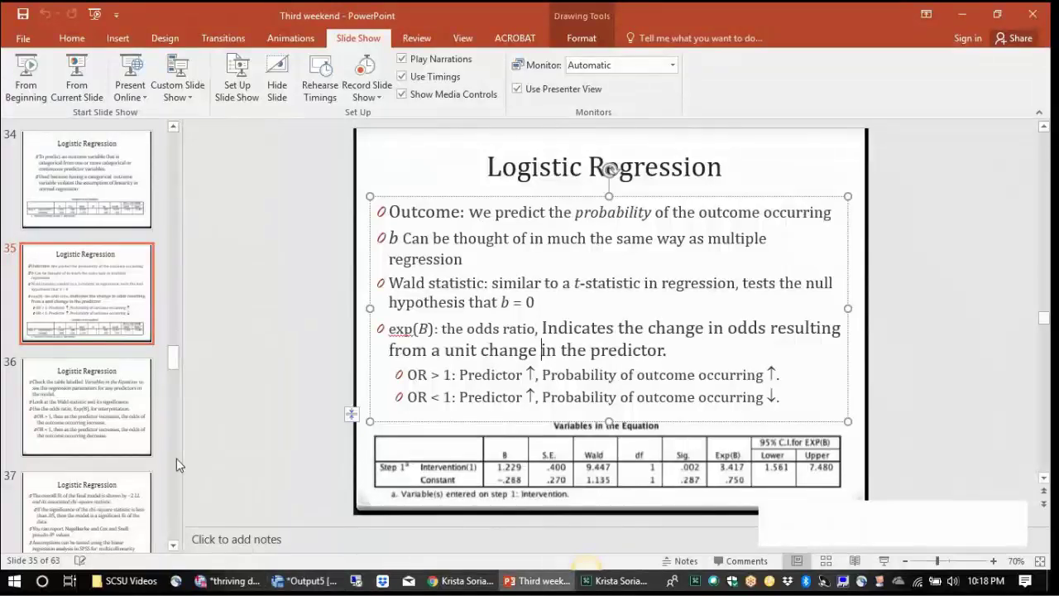
{"action": "left_click", "coordinate": [130, 403]}
{"action": "key", "text": "Down"}
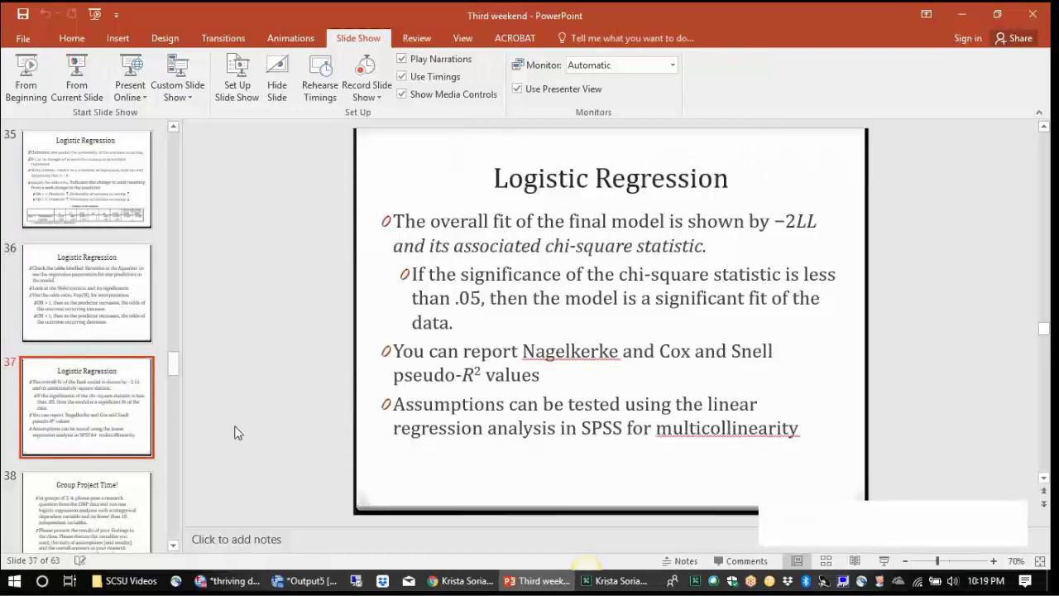
{"action": "mouse_move", "coordinate": [306, 580]}
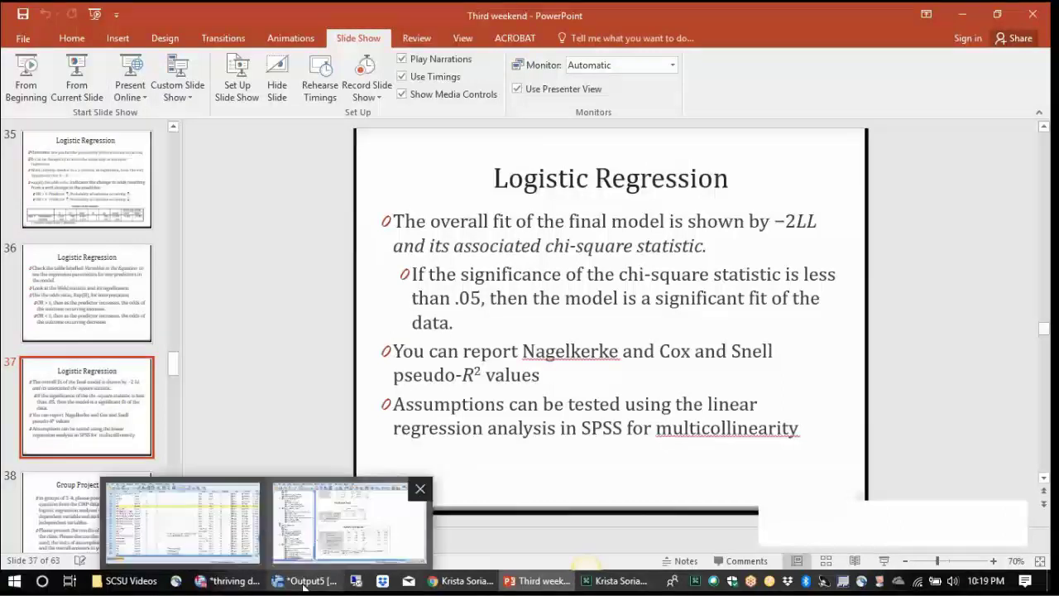
{"action": "left_click", "coordinate": [182, 517]}
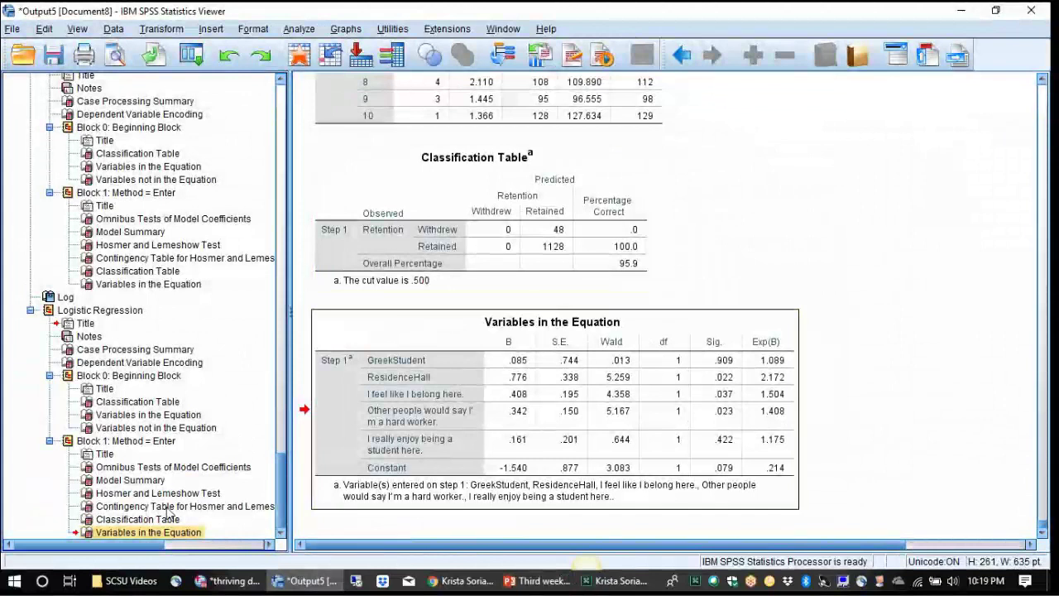
Step: Compare Model Summaries: Cox & Snell/Nagelkerke .065/.226 with GPA versus .026/.091 without, then switch to Adobe Connect
{"action": "left_click", "coordinate": [141, 484]}
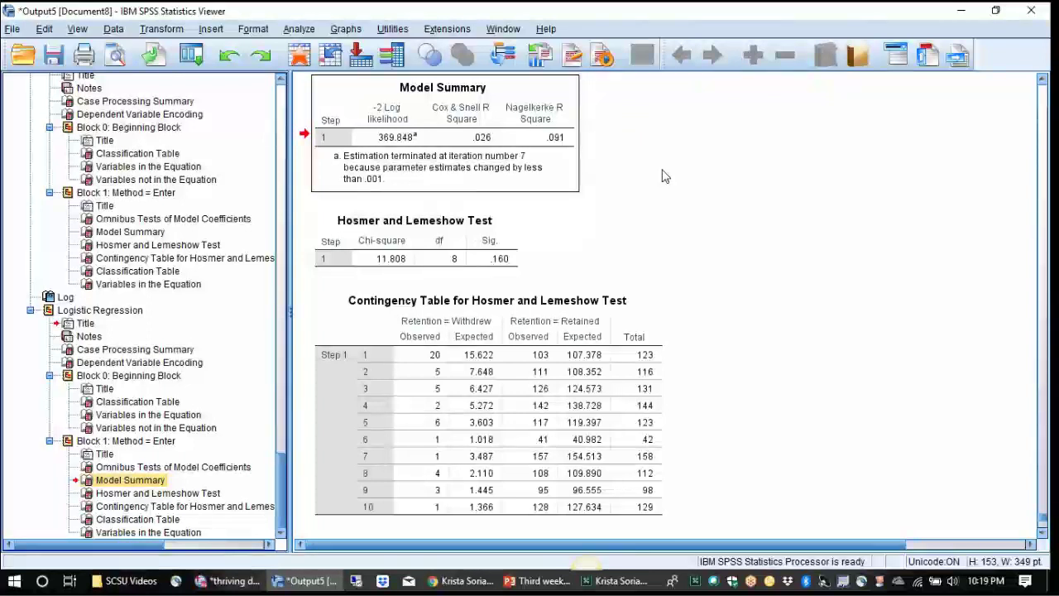
{"action": "left_click", "coordinate": [145, 235]}
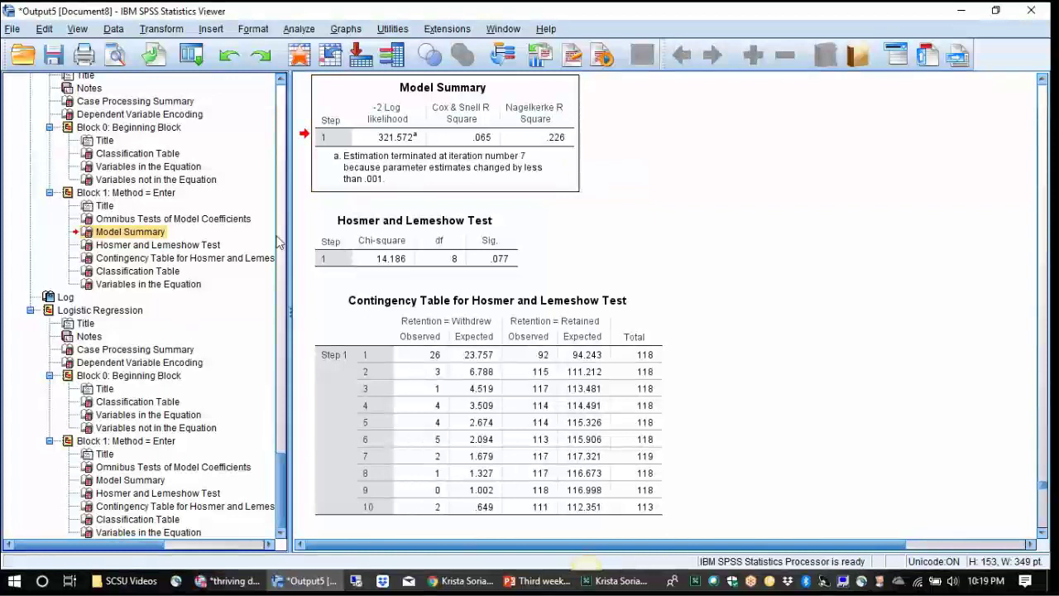
{"action": "left_click", "coordinate": [155, 479]}
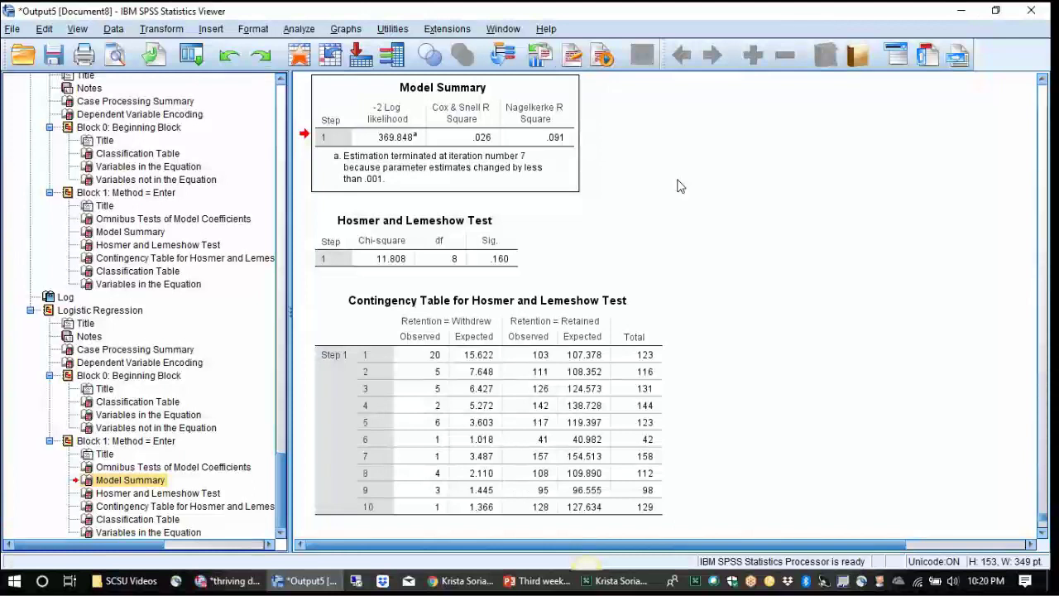
{"action": "left_click", "coordinate": [622, 581]}
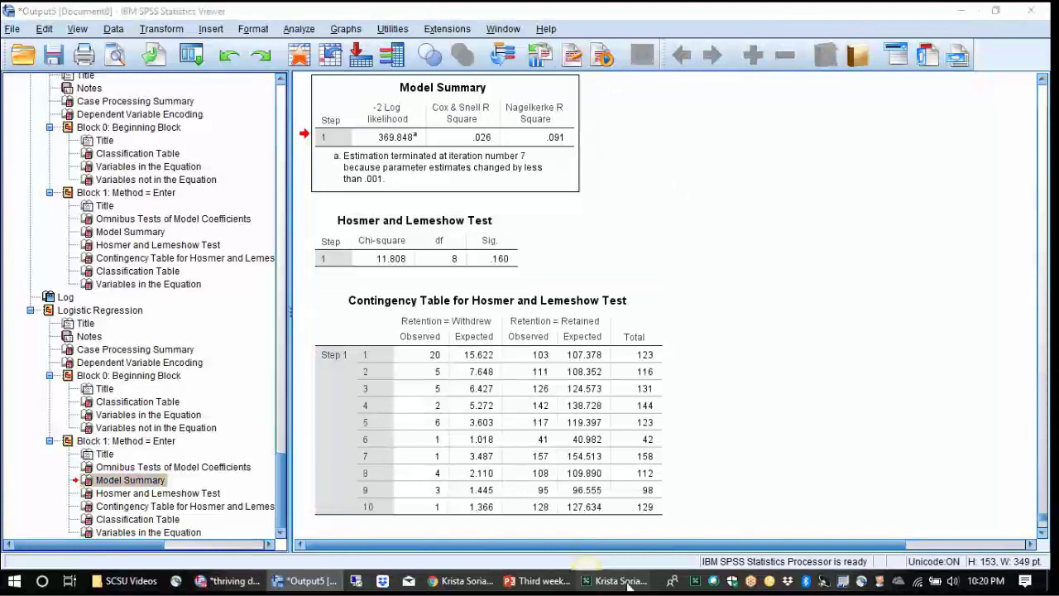